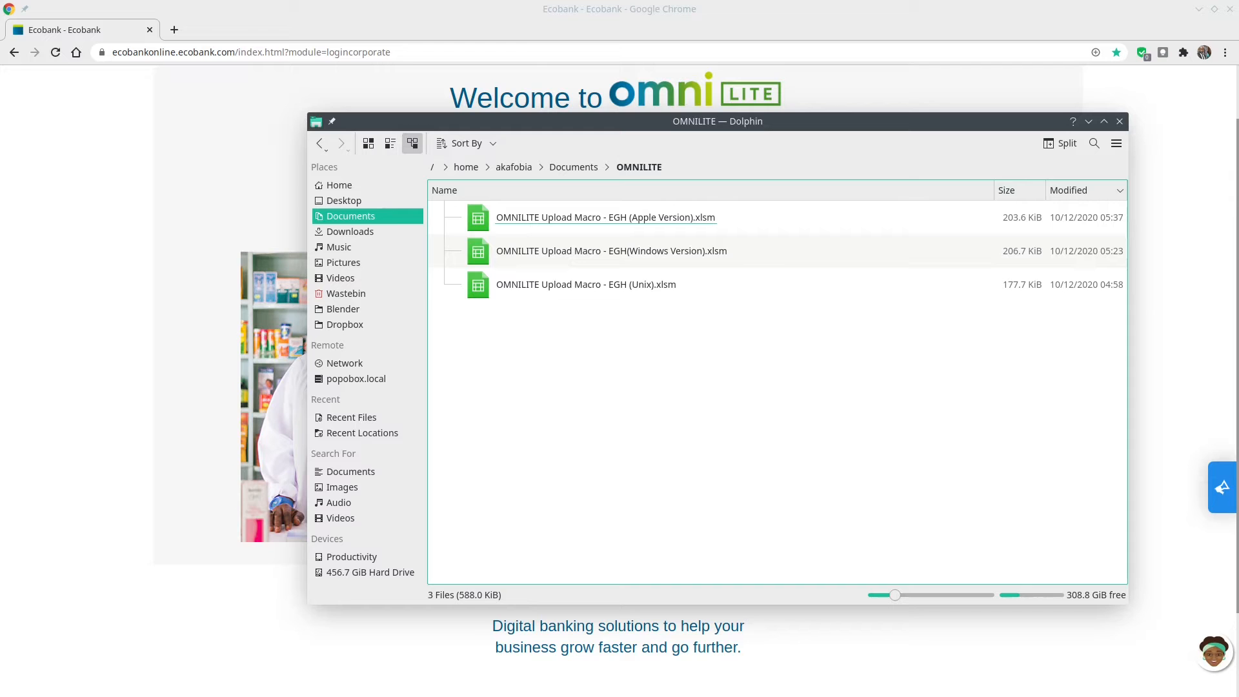
Open 'OMNILITE Upload Macro - EGH(Windows Version).xlsm' from Dolphin's OMNILITE folder in Excel.
left_click_drag(761, 218, 637, 223)
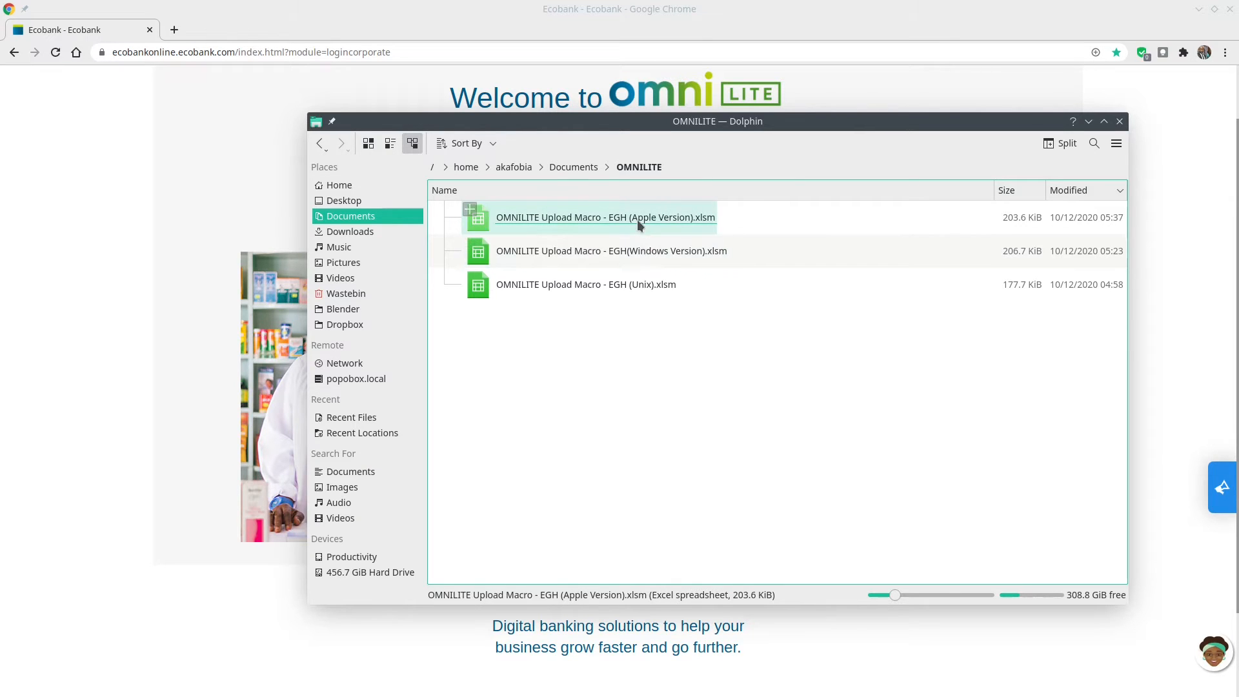
double_click(661, 255)
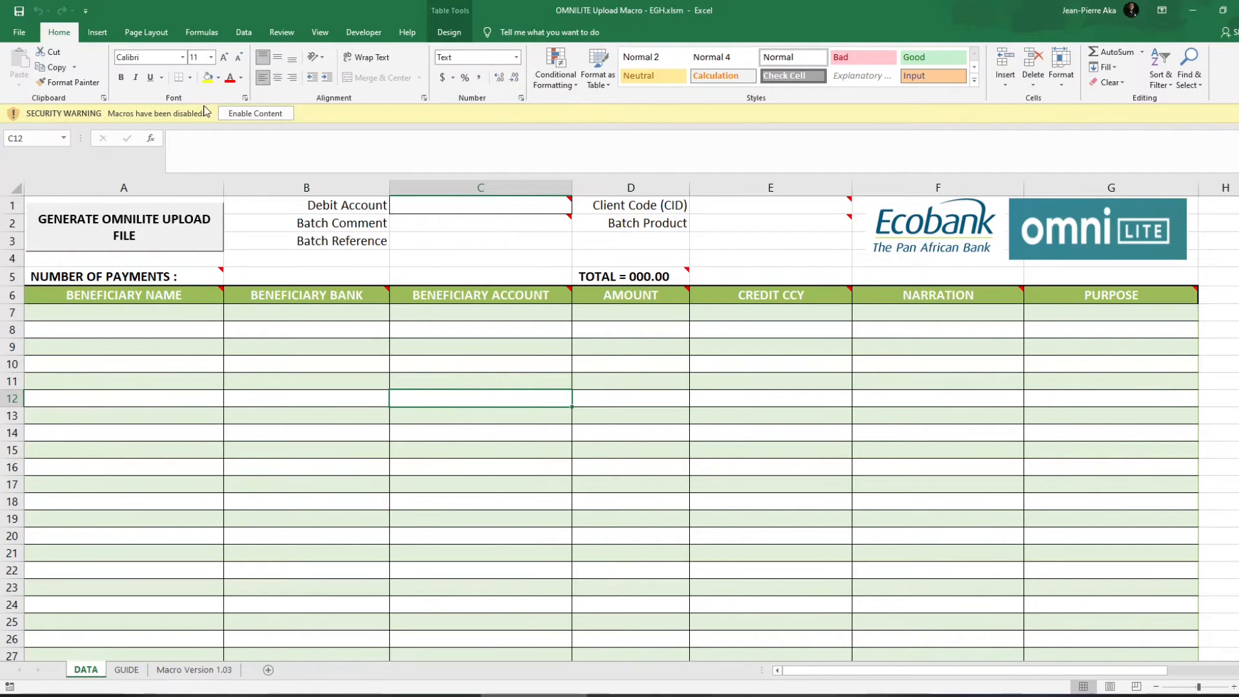
Enable the workbook's macros and enter the debit account number in cell C1.
left_click(256, 115)
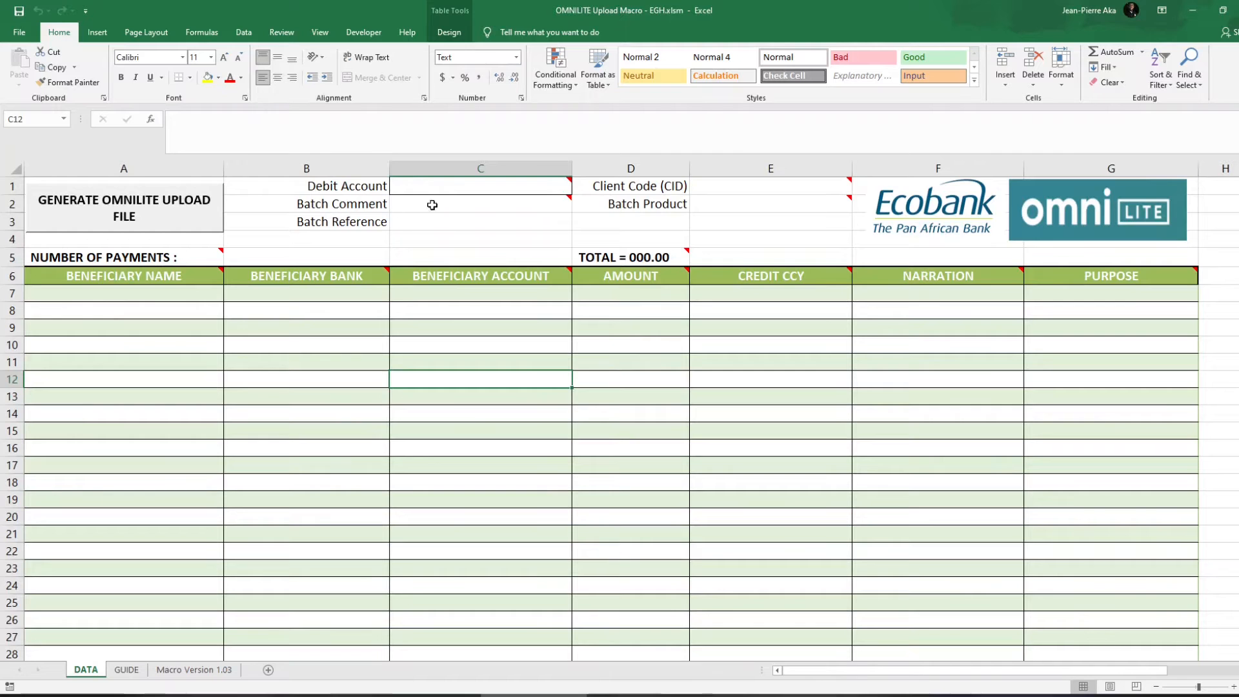
left_click(453, 189)
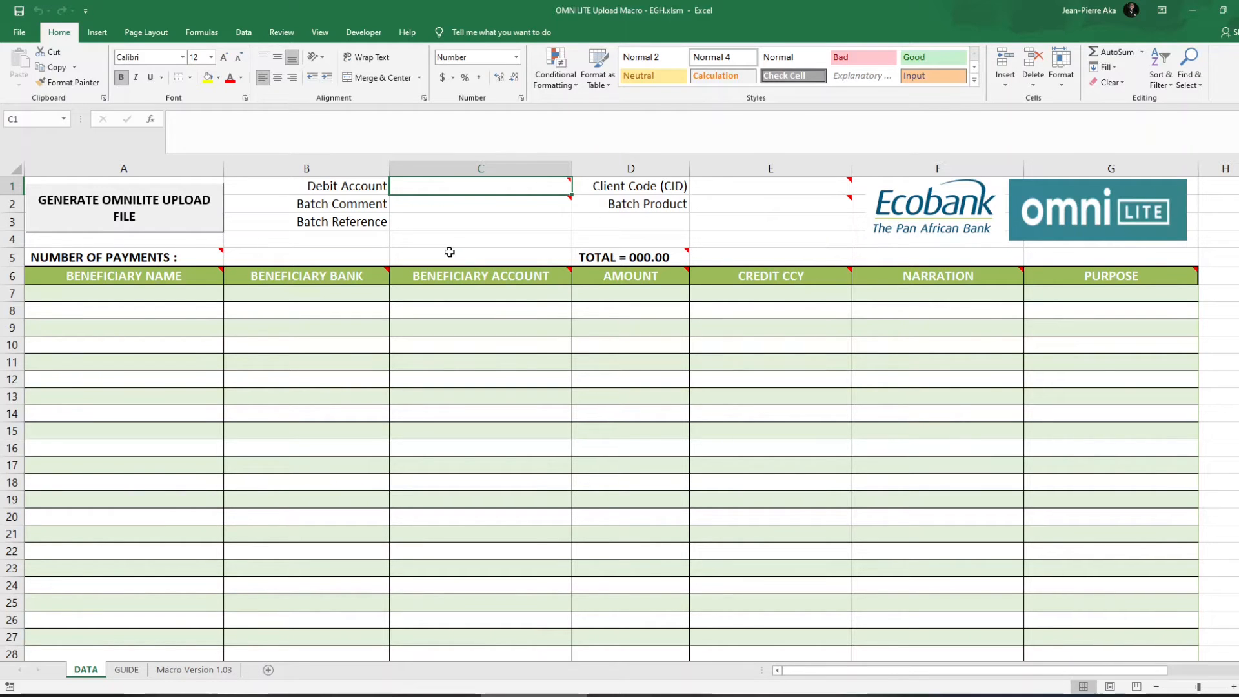
mouse_move(568, 183)
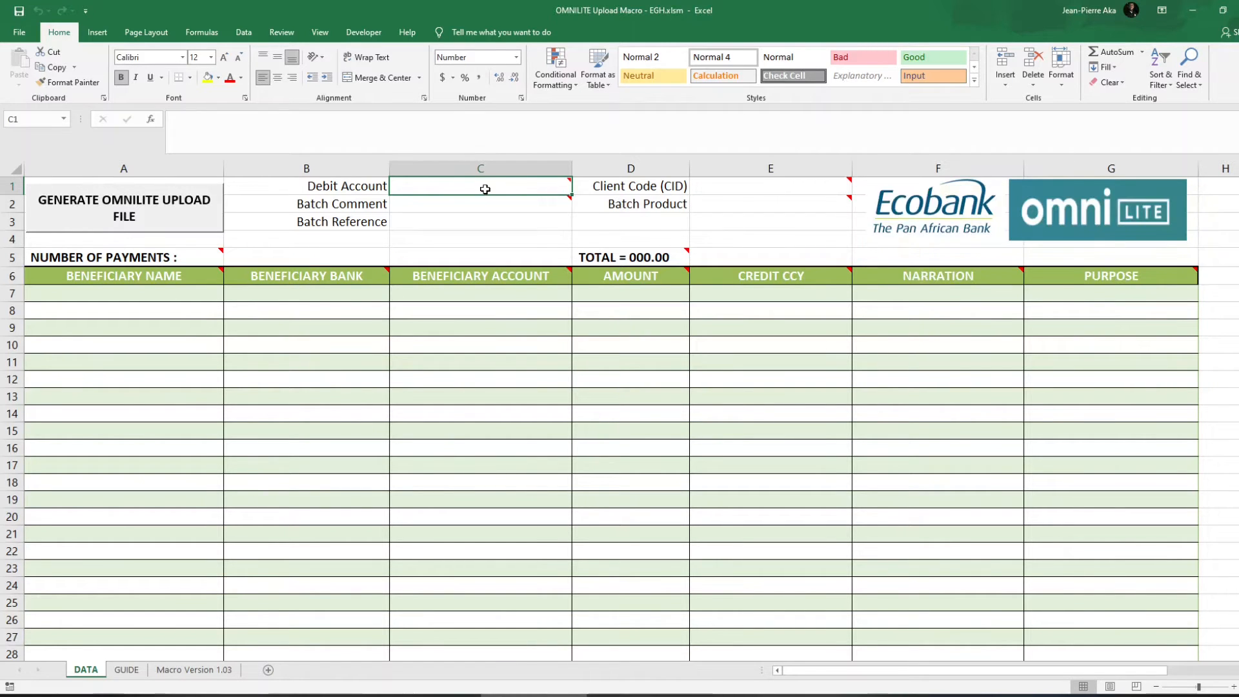
mouse_move(485, 191)
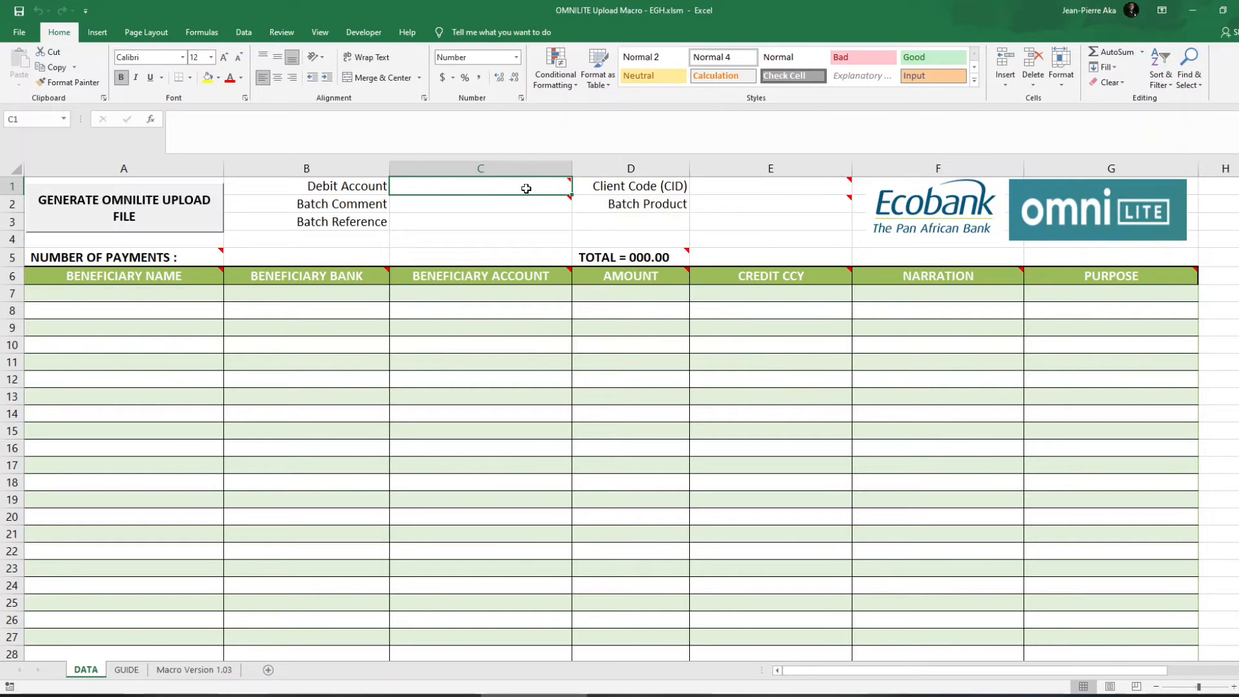
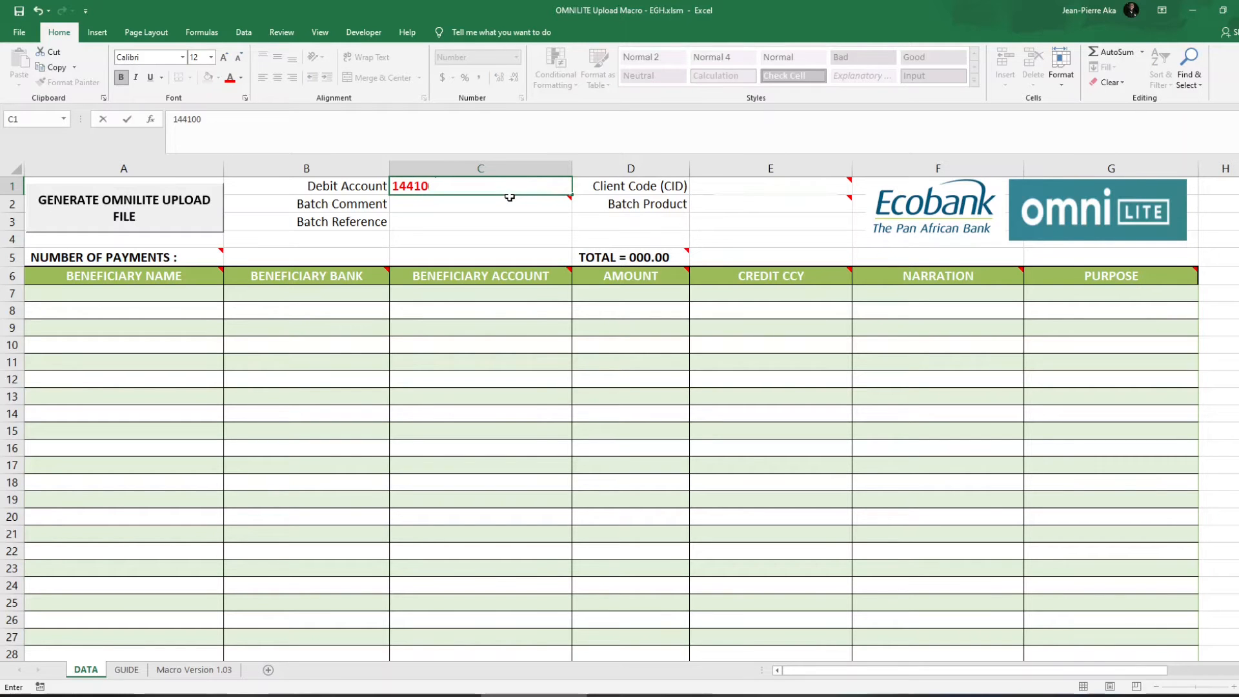
Enter Batch Comment DECEMBER SALARY 2020 in C2, Batch Reference DEC2020SAL in C3, and the client code in E1.
left_click(485, 203)
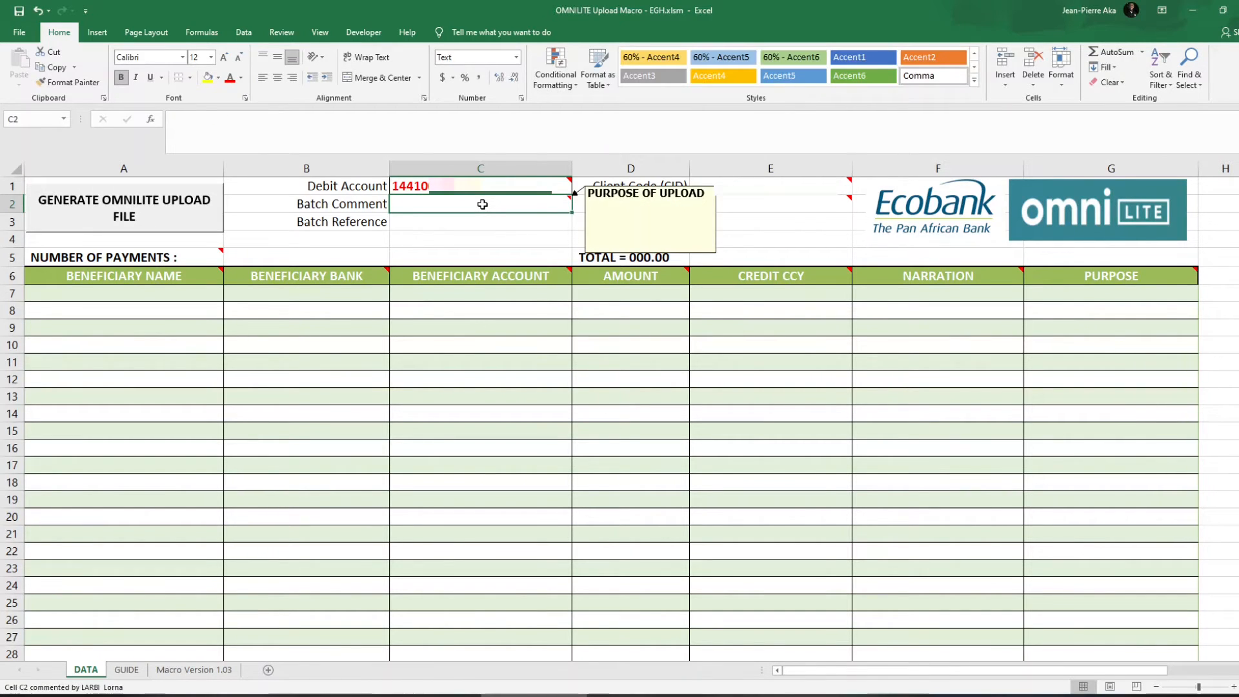
key("Caps_Lock")
type("DECEM")
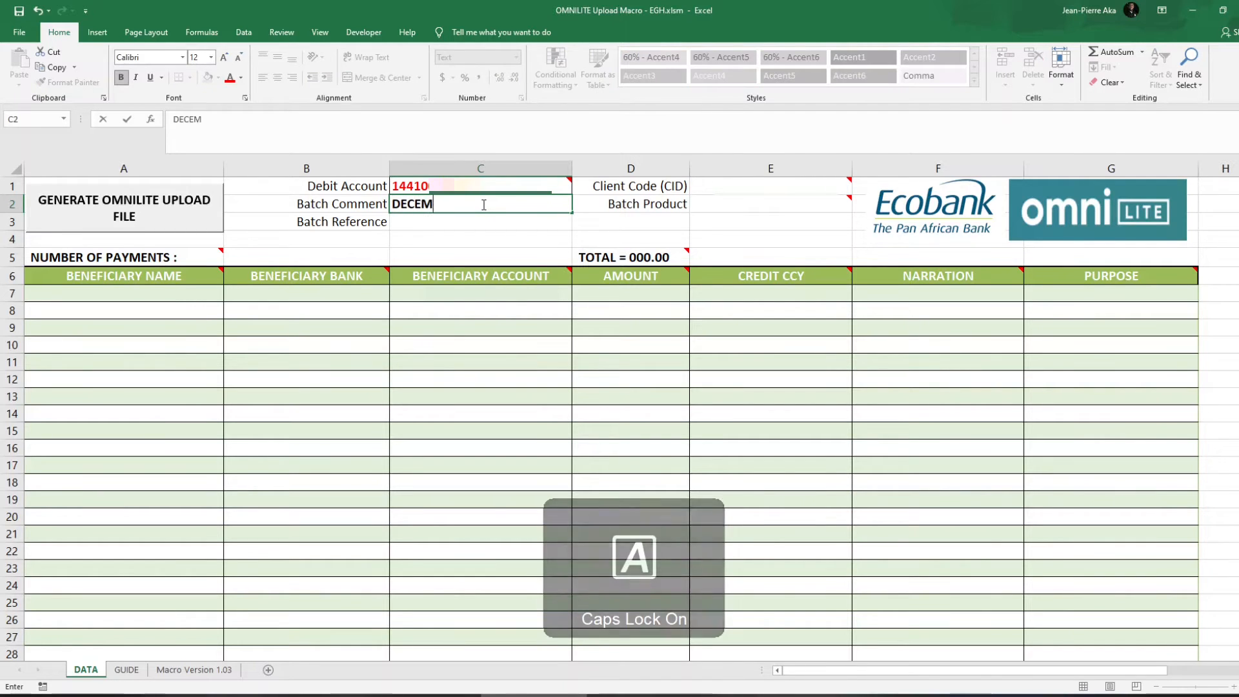
type("BER SALARY 2020")
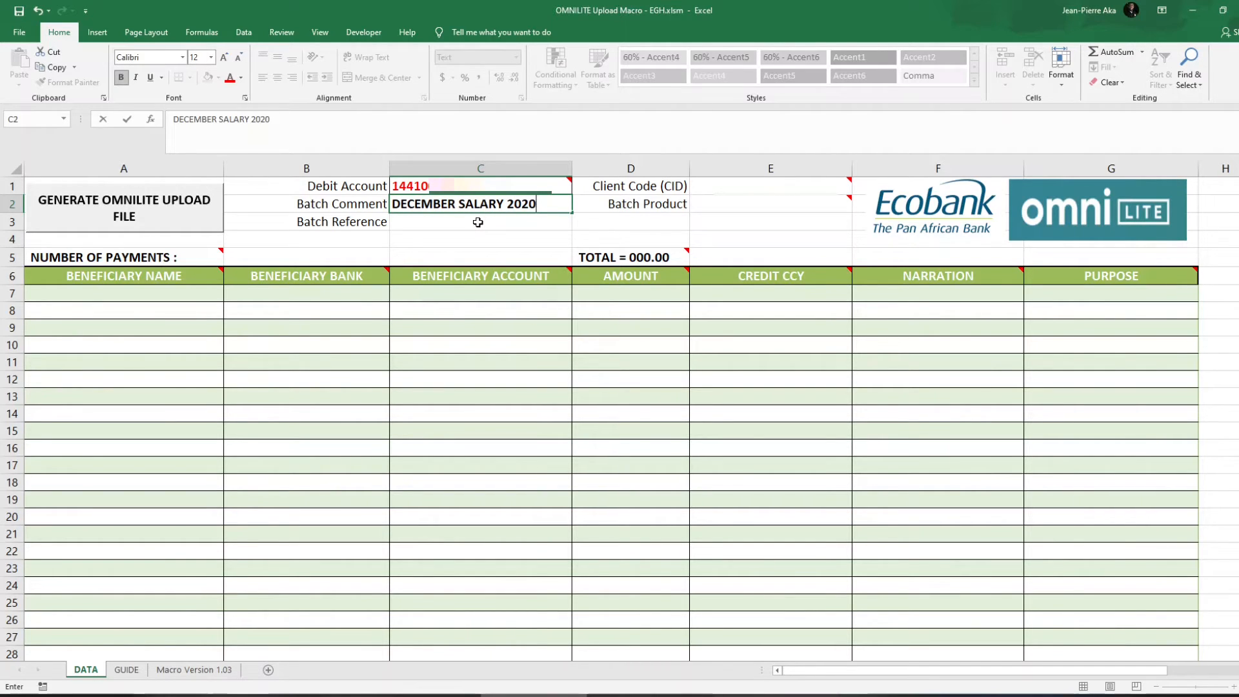
left_click(477, 222)
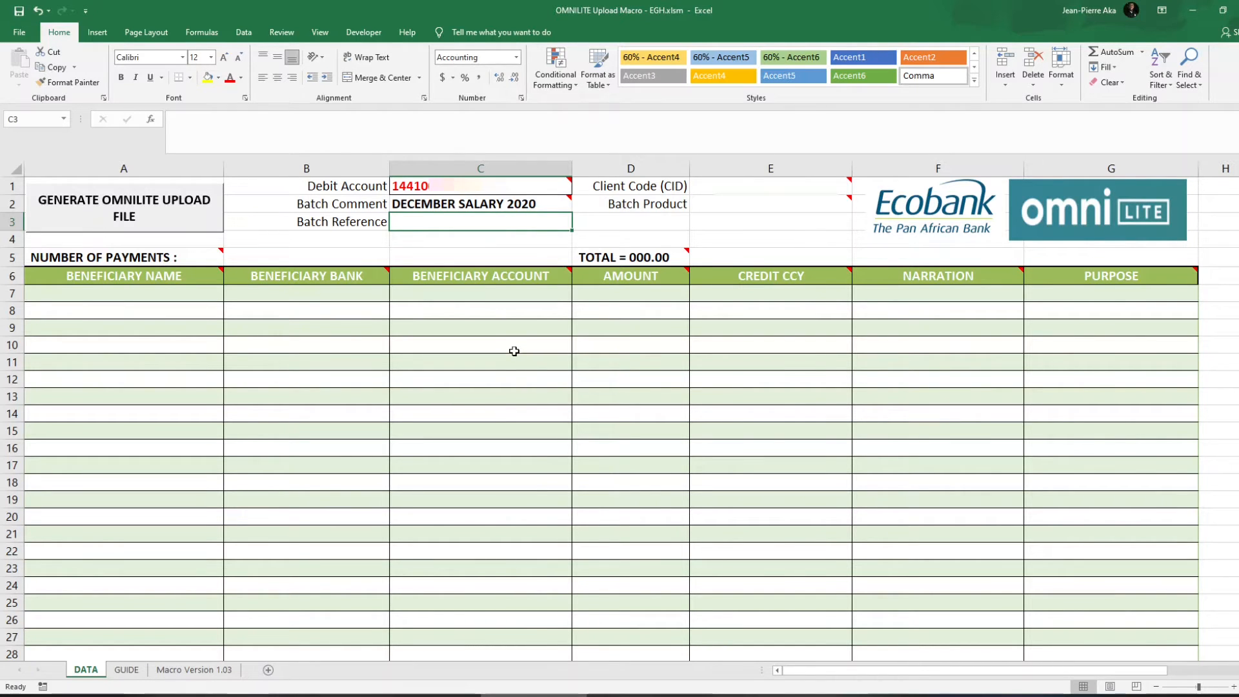
type("DEC2020")
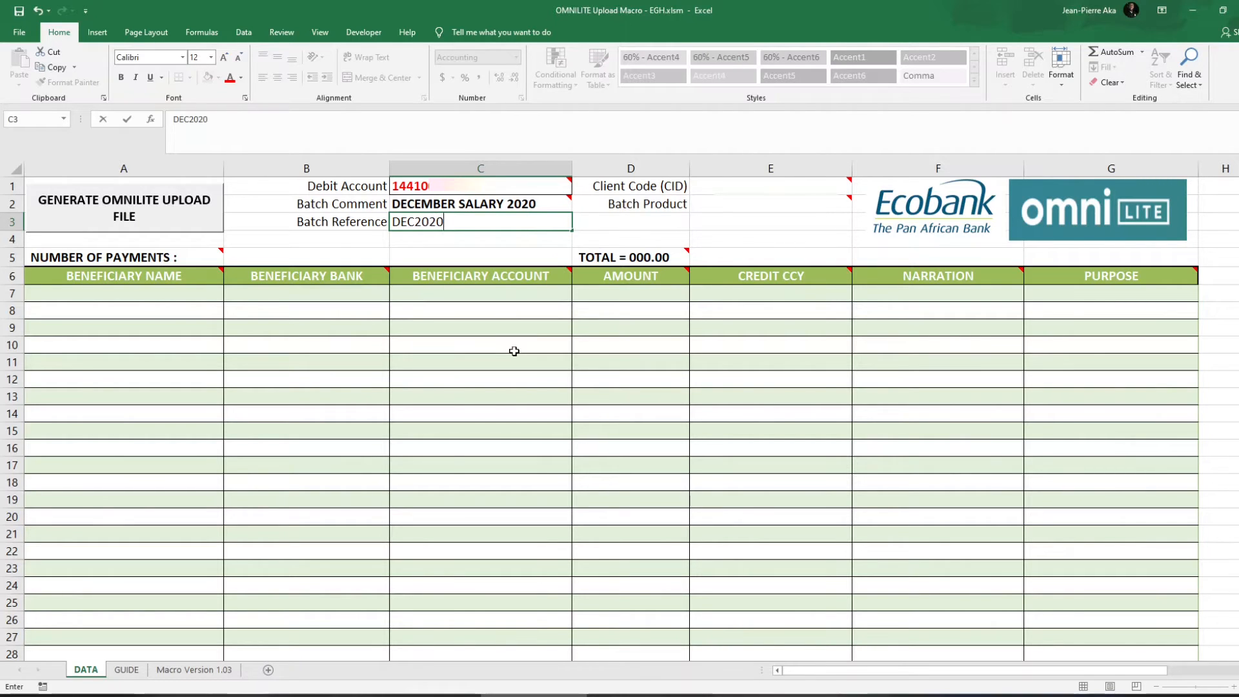
type("SAL")
left_click(851, 179)
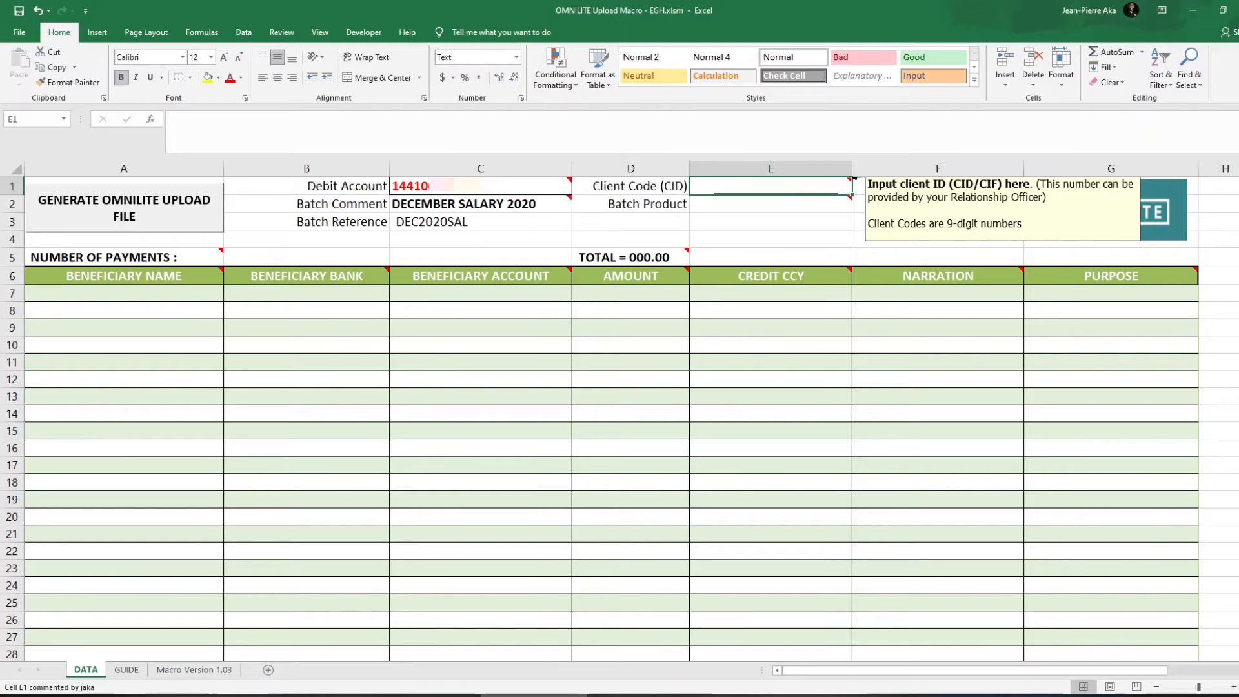
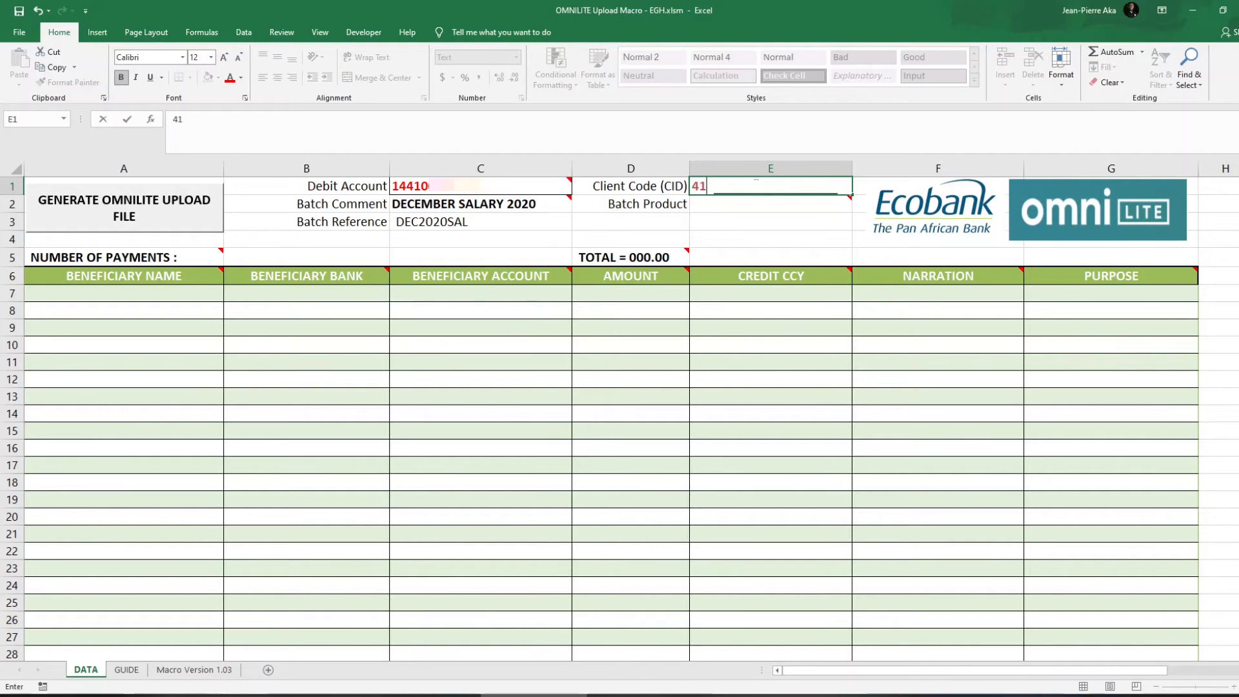
Commit the client code and pick PAYROLL PAYMENT from the Batch Product dropdown in E2.
left_click(761, 239)
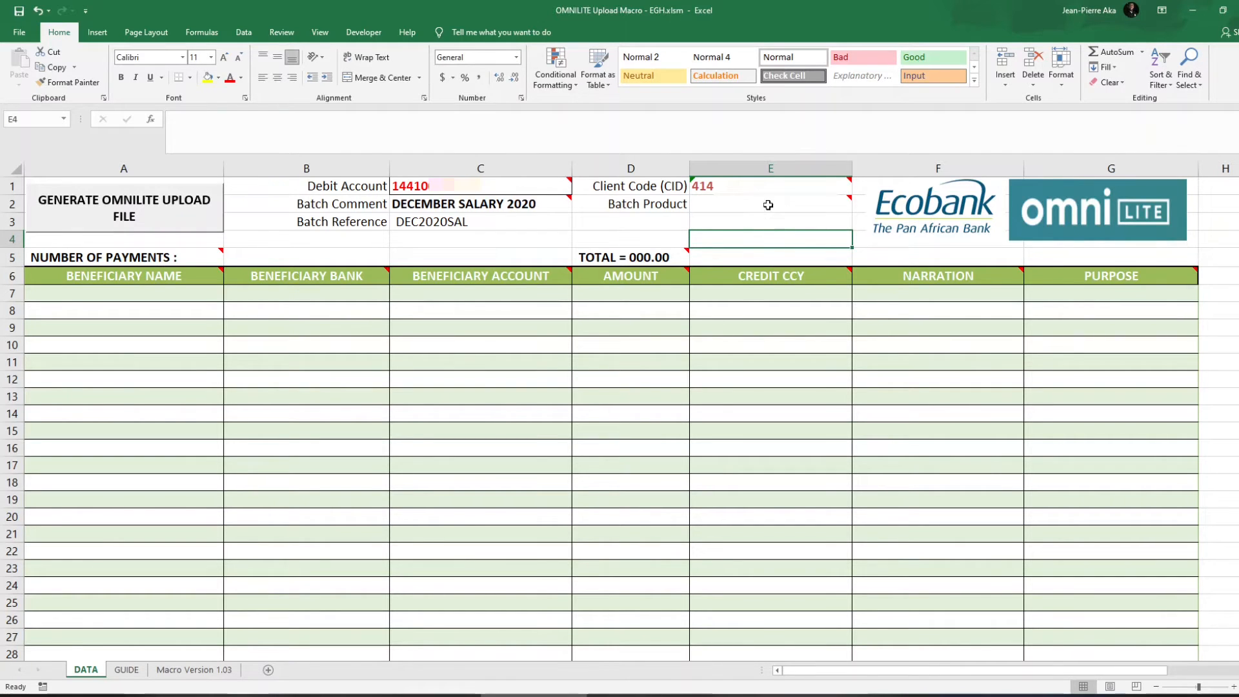
mouse_move(777, 200)
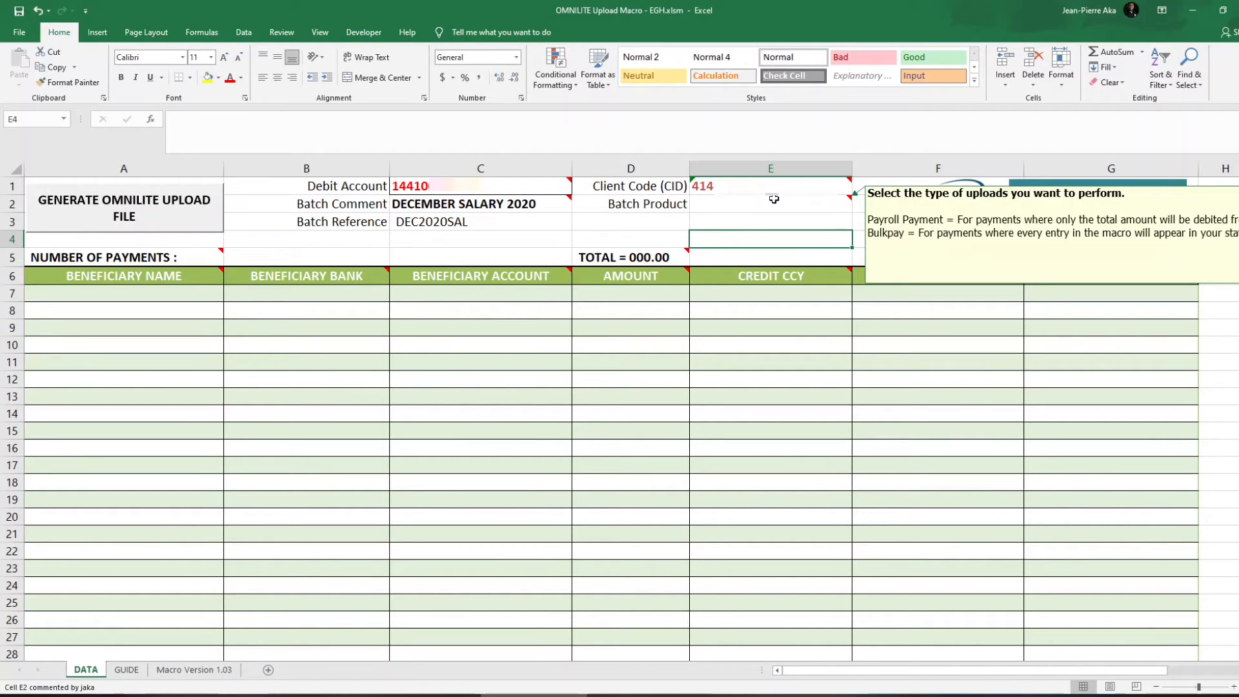
left_click(774, 199)
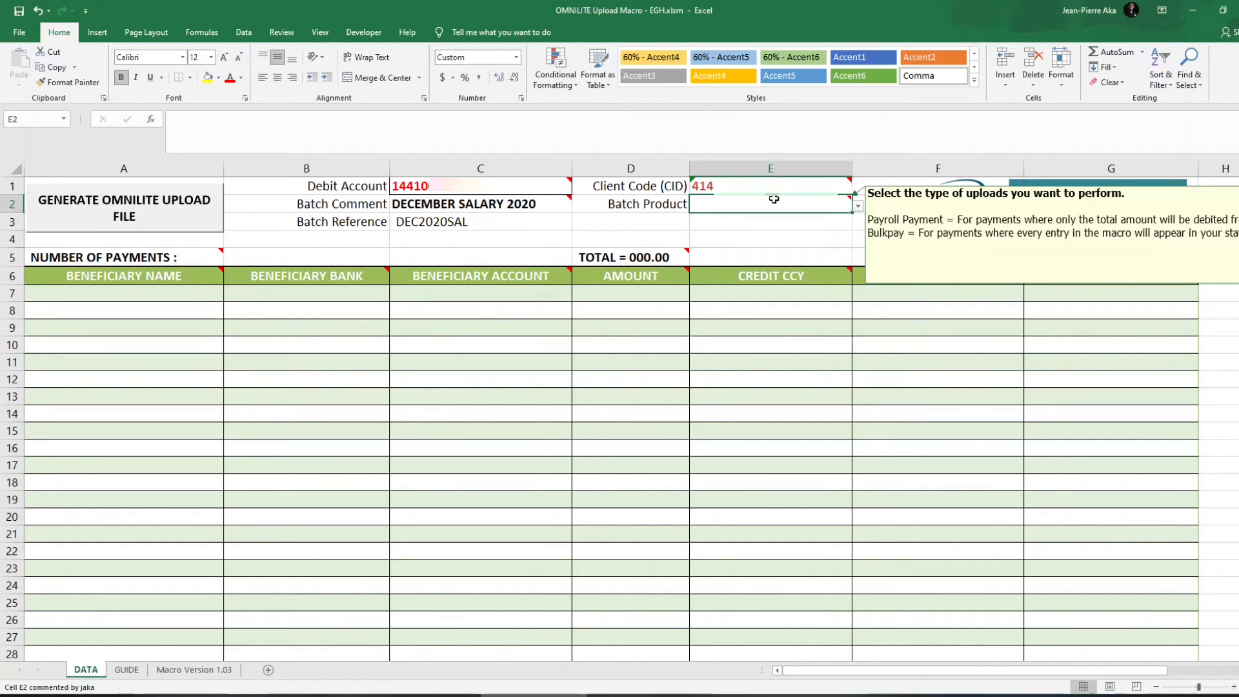
left_click(858, 205)
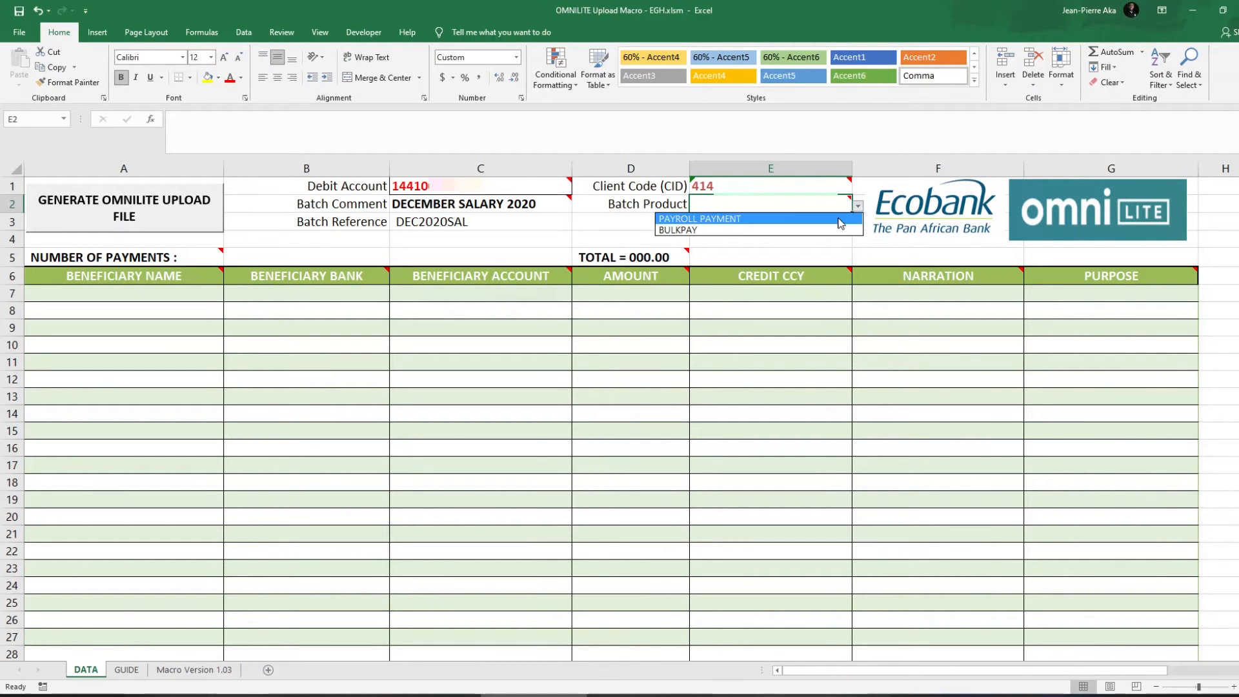
left_click(838, 218)
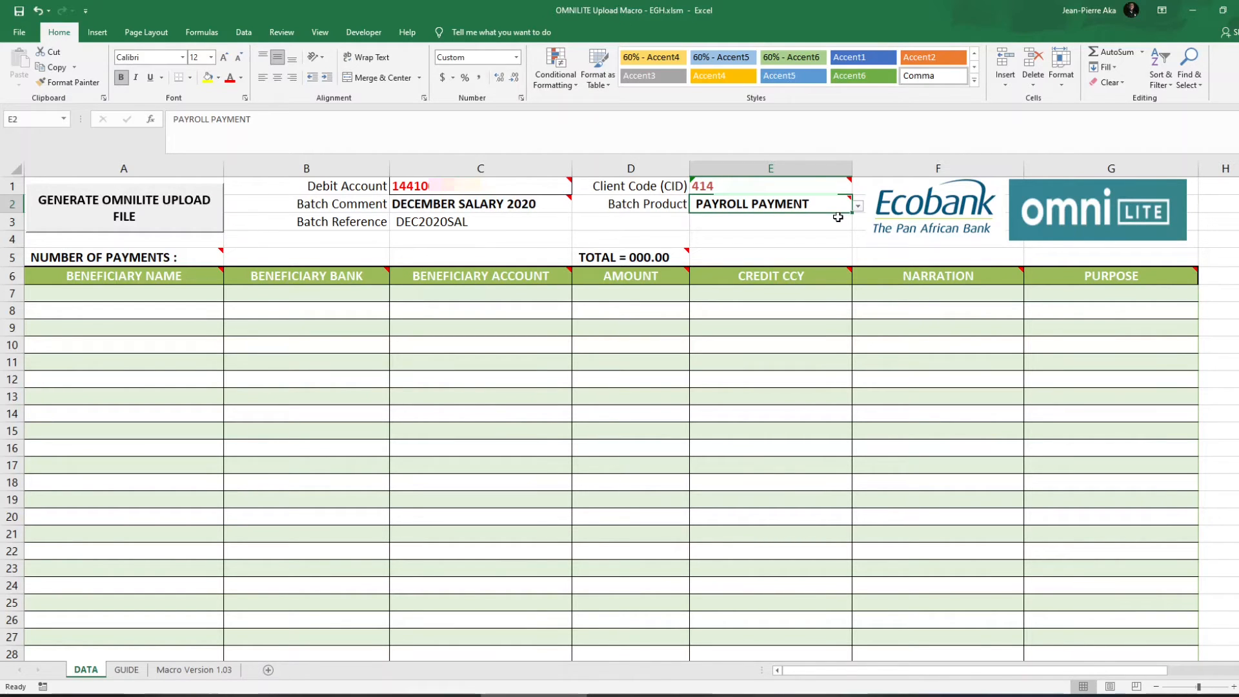
left_click_drag(151, 296, 140, 572)
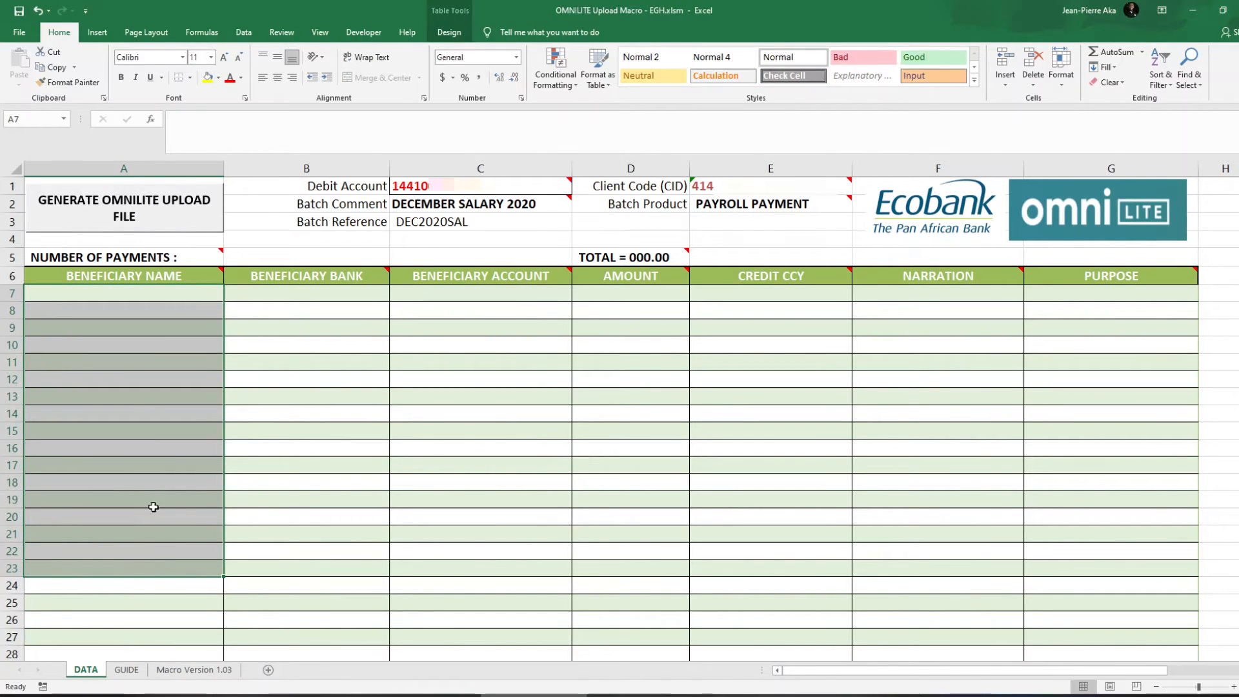
left_click_drag(176, 293, 389, 564)
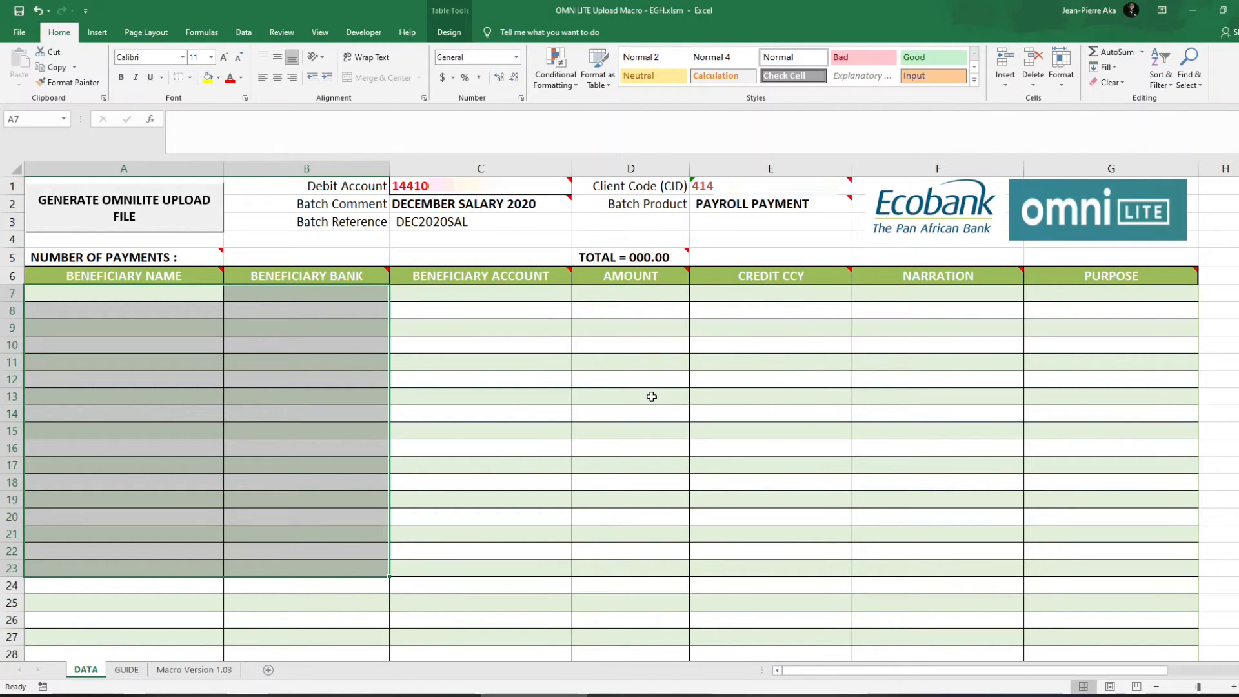
left_click(831, 210)
left_click(857, 206)
left_click(836, 226)
left_click(158, 294)
key("Down")
key("Down")
key("Down")
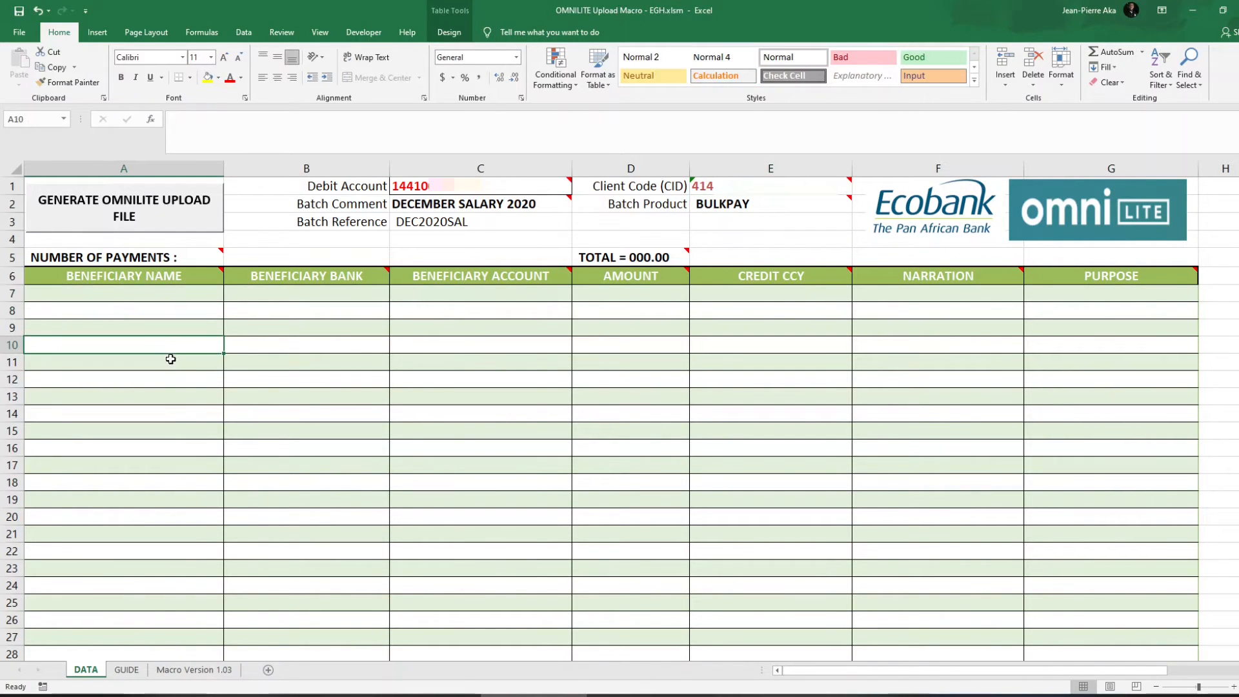
left_click(12, 310)
left_click(12, 327)
left_click(11, 344)
left_click(12, 362)
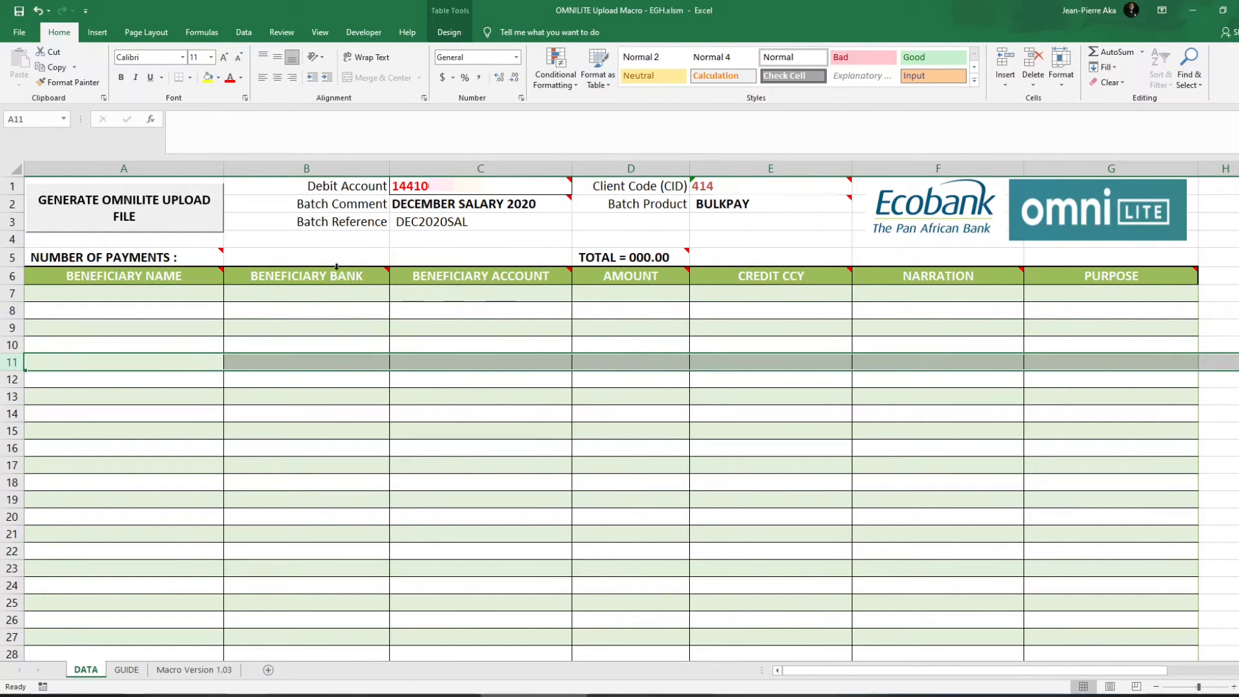
left_click(821, 210)
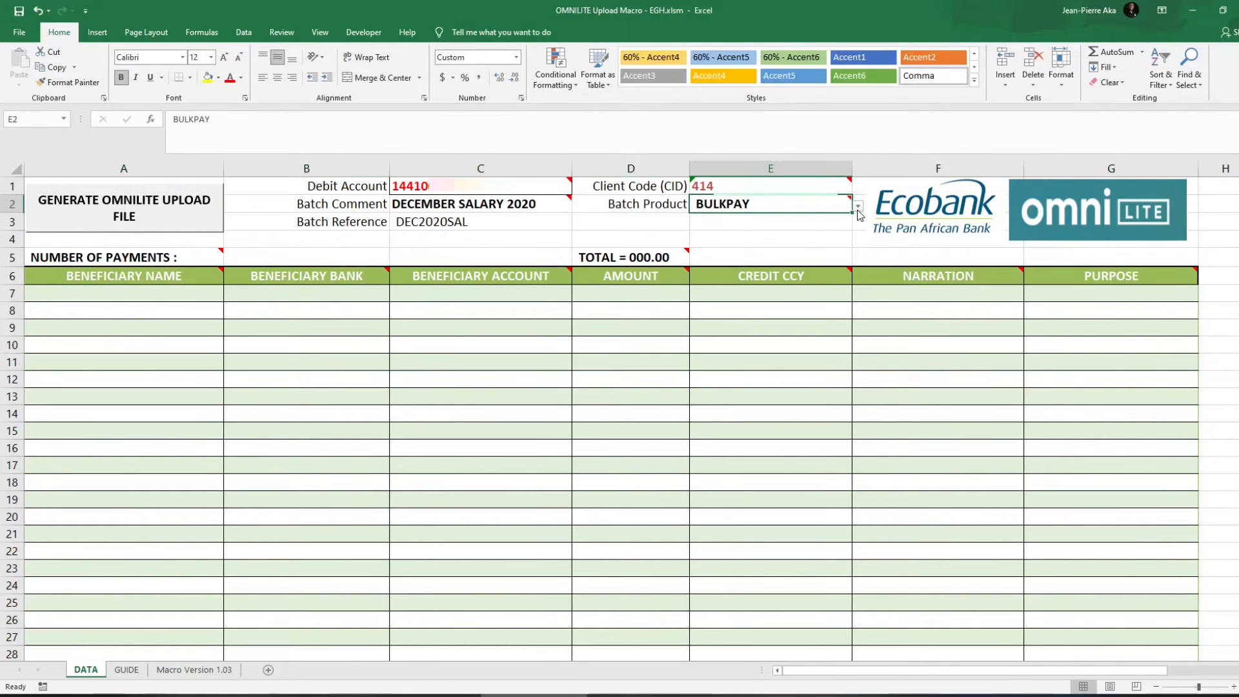
left_click(858, 208)
left_click(832, 230)
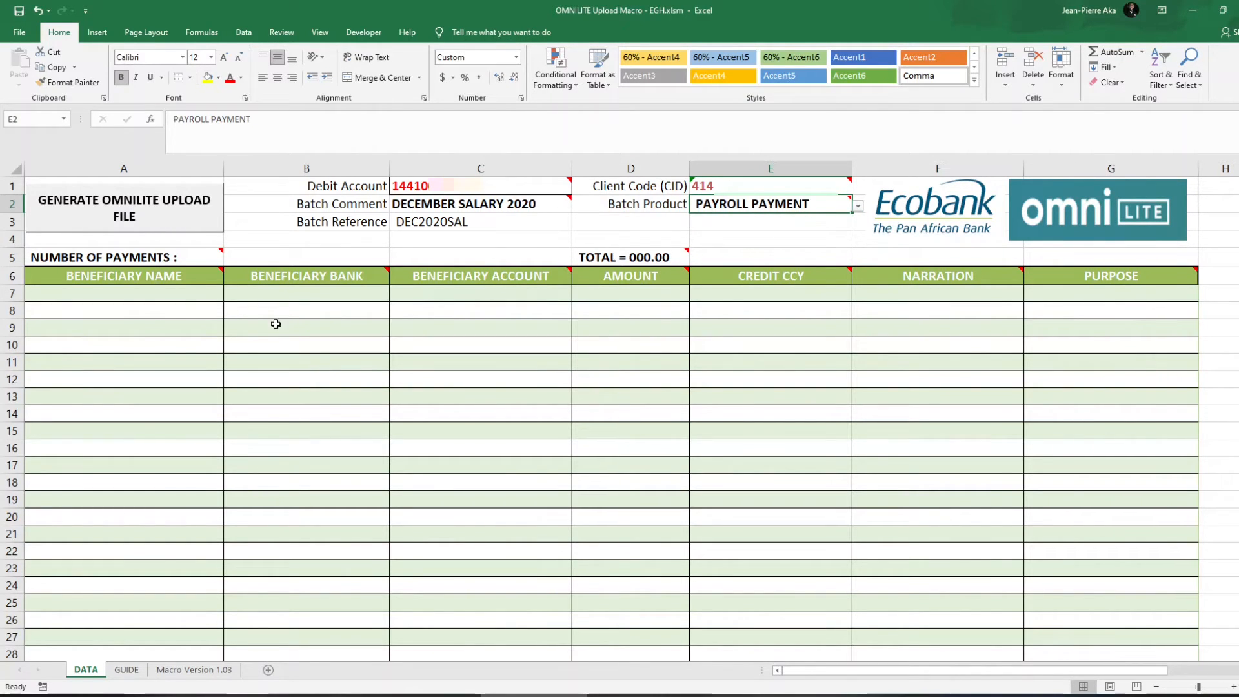
left_click(176, 297)
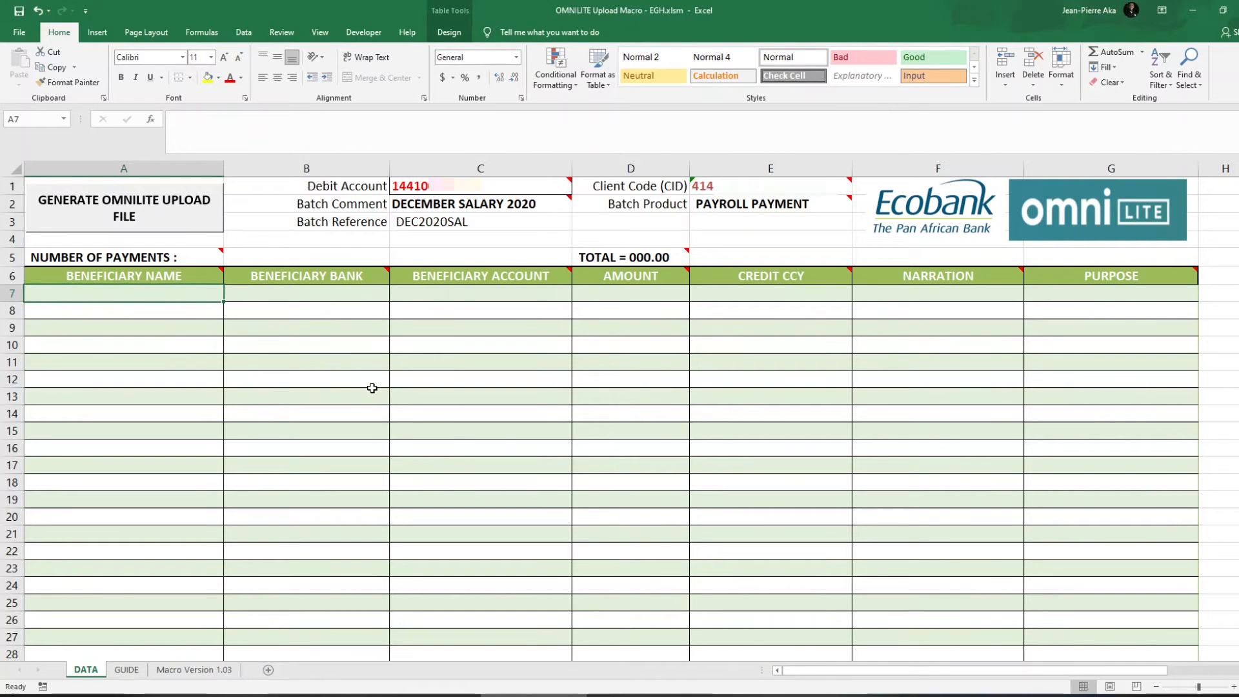
Enter the beneficiary's name in A7 and choose Ecobank Ghana Limited as the bank in B7.
type("John D")
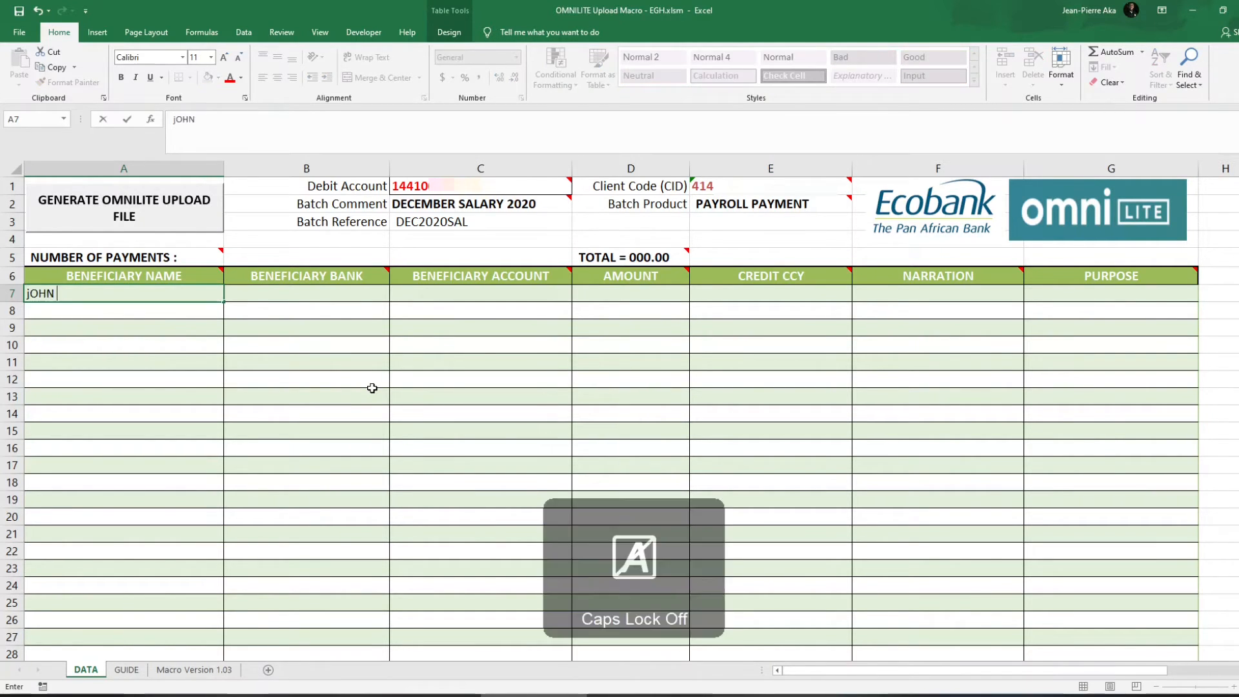
type("oe")
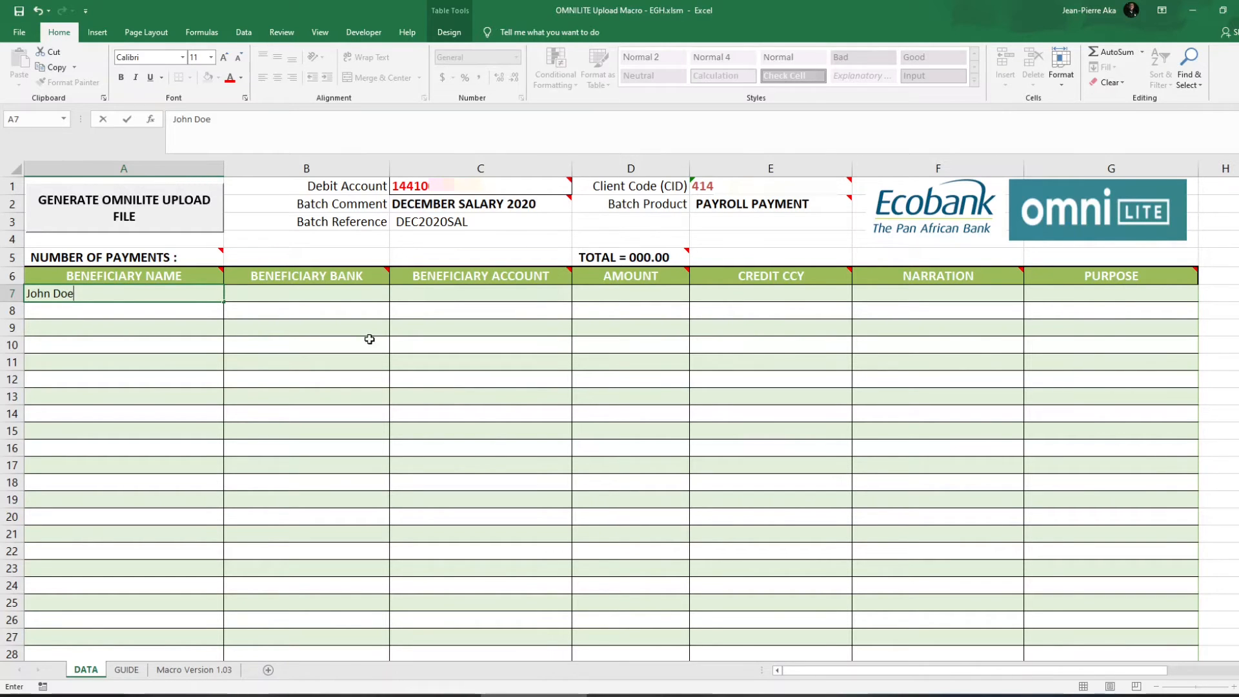
left_click(361, 295)
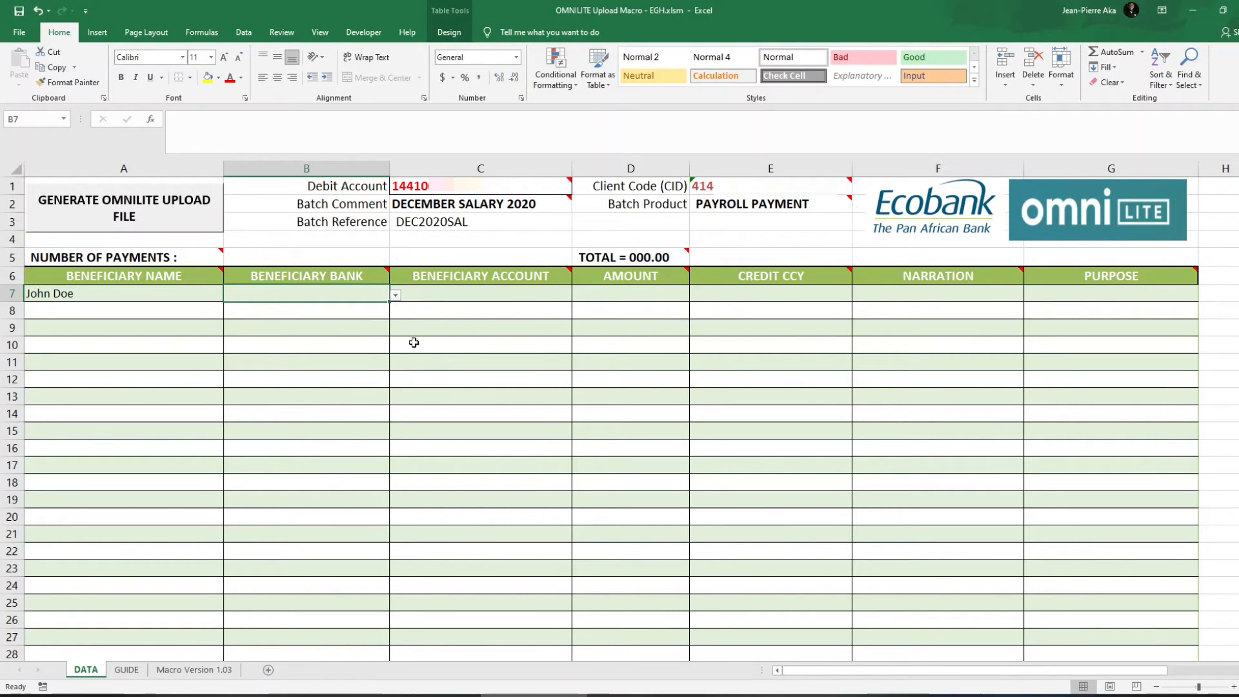
left_click(396, 296)
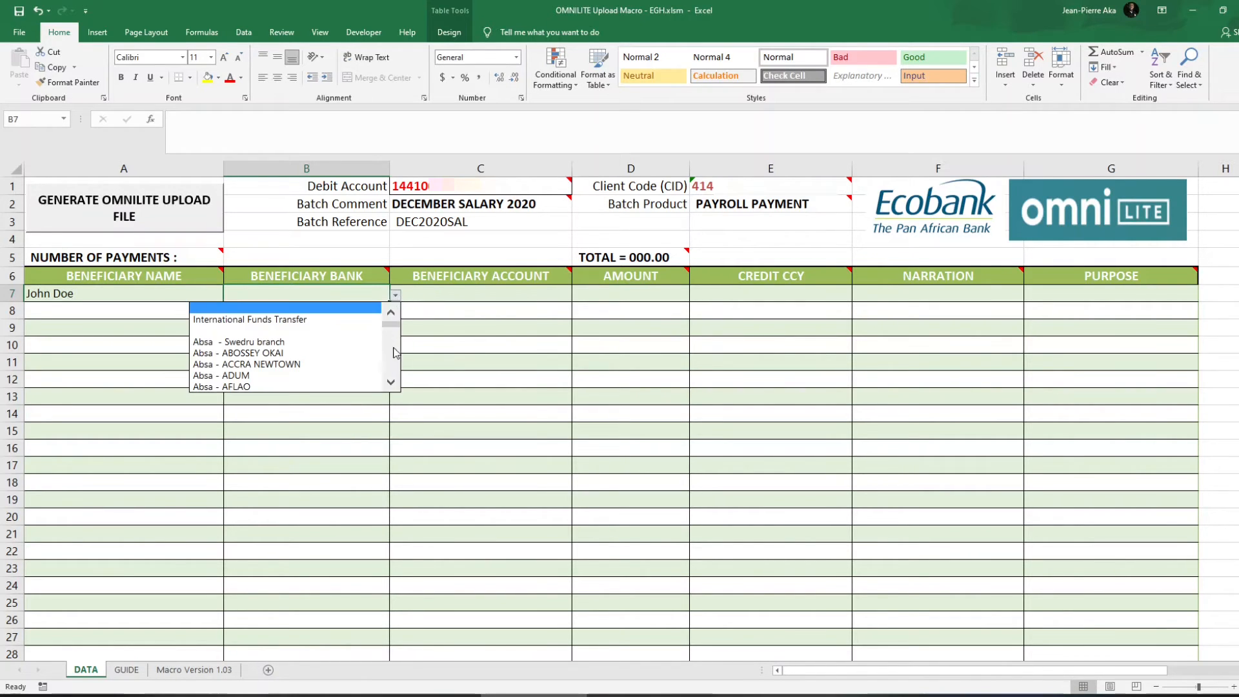
left_click(392, 383)
left_click(392, 383)
left_click(391, 383)
left_click(392, 383)
left_click(392, 383)
left_click(391, 384)
left_click(391, 384)
left_click(392, 384)
left_click(392, 383)
mouse_move(392, 329)
left_mouse_down()
mouse_move(393, 342)
mouse_move(395, 311)
left_mouse_up()
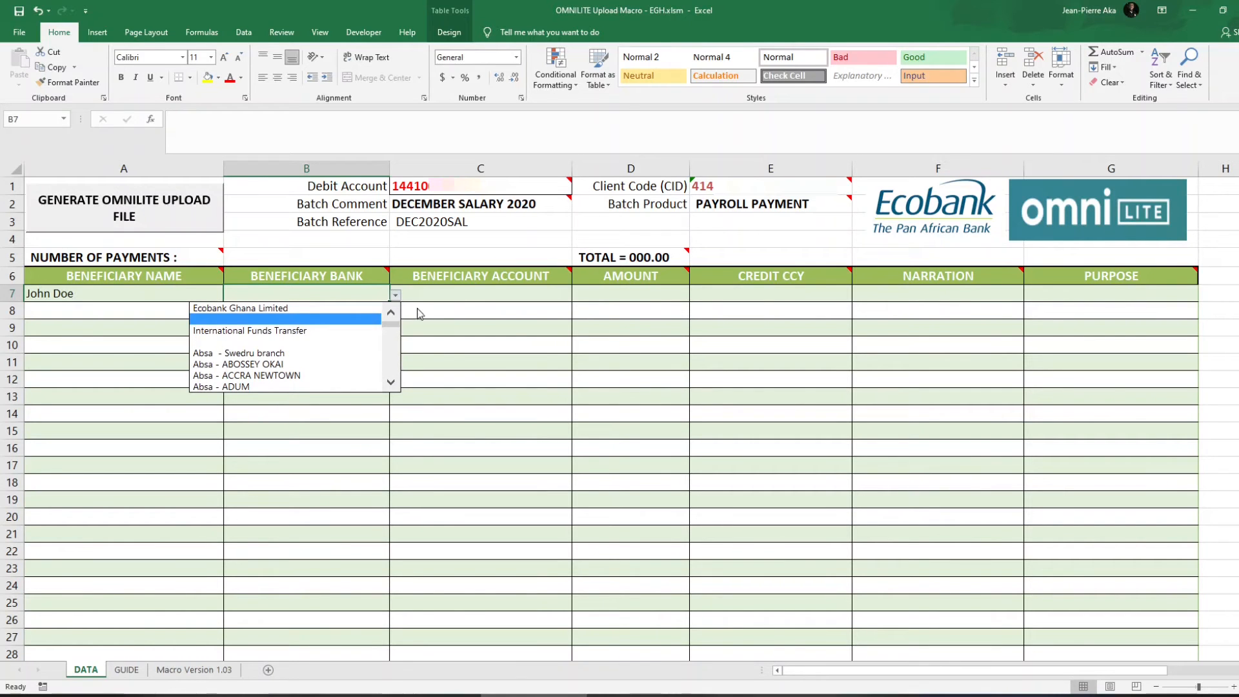
left_click(329, 309)
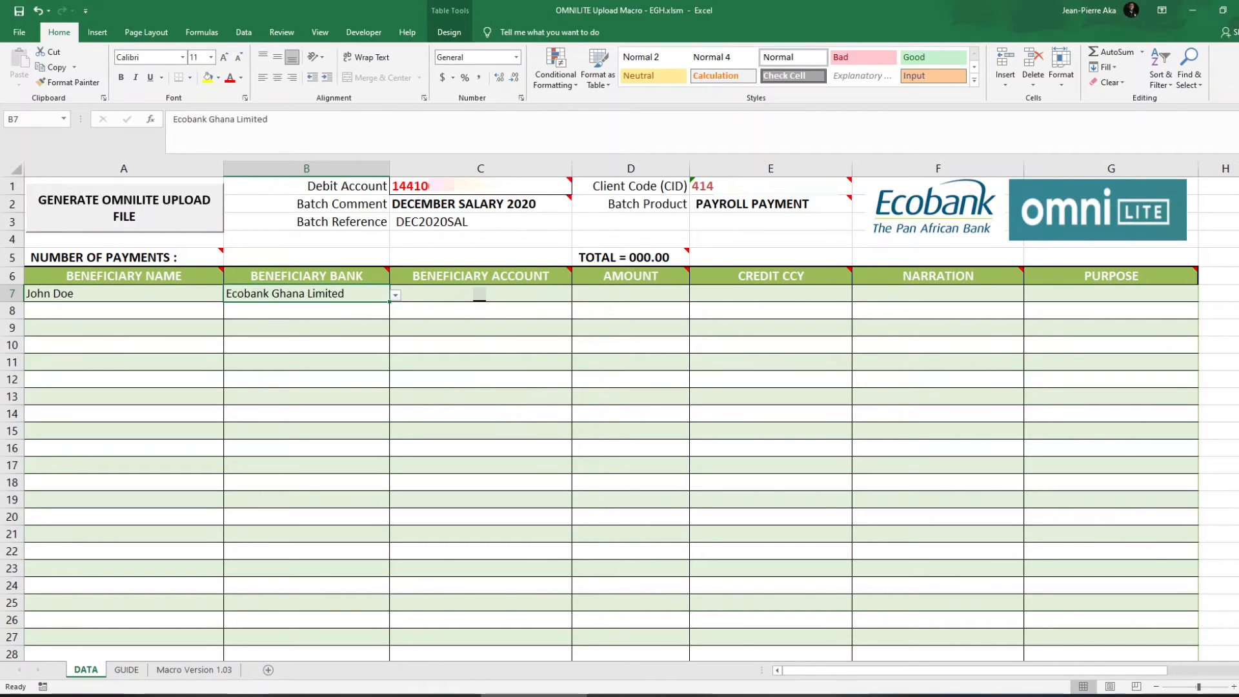
left_click(474, 295)
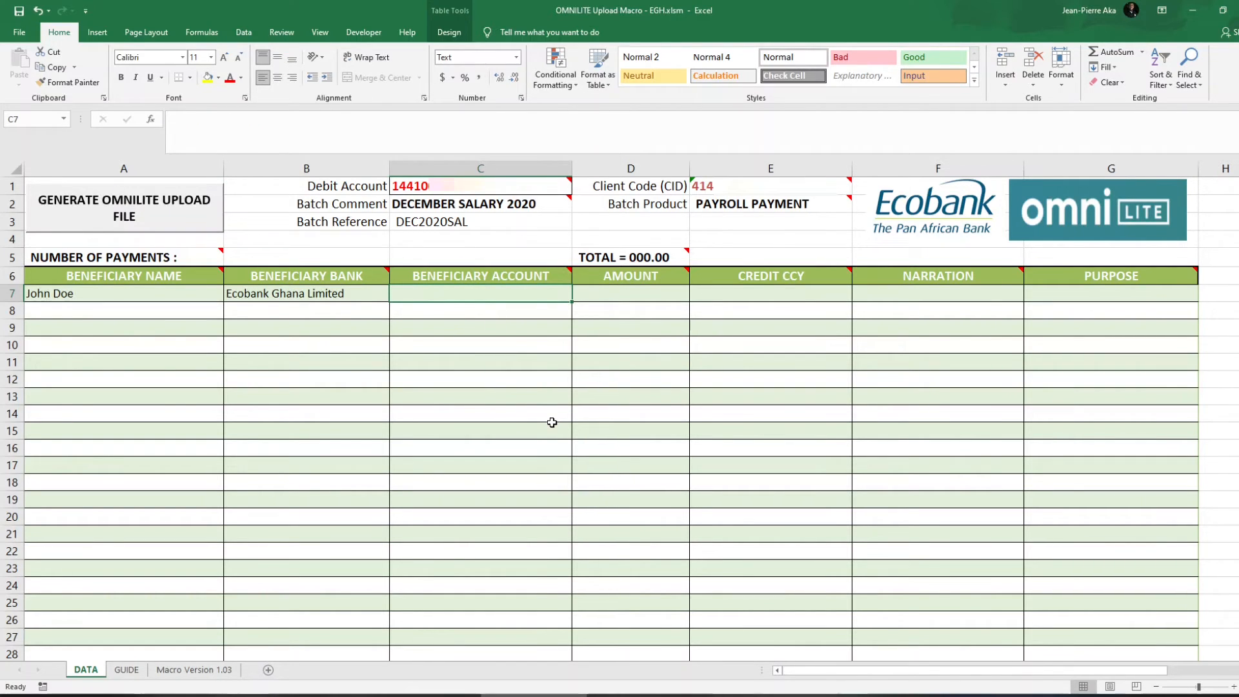
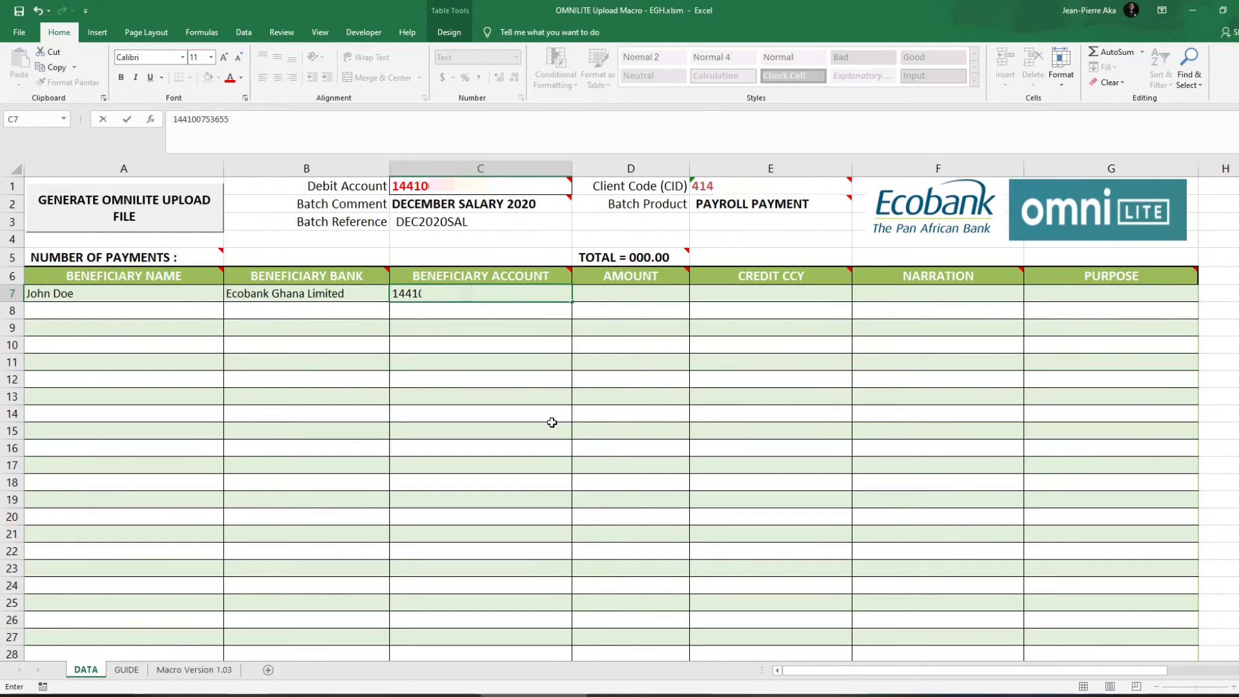
Fill in the beneficiary account number in C7, amount 1 in D7, and credit currency GHS in E7.
key("Tab")
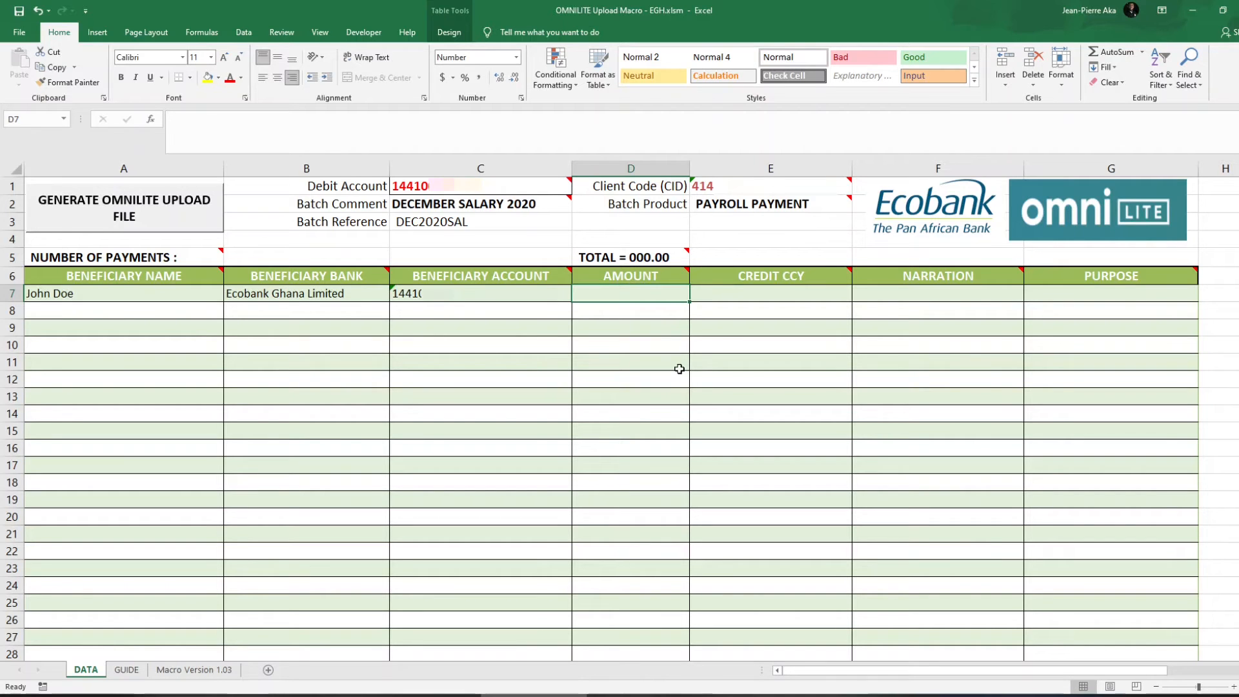
type("1")
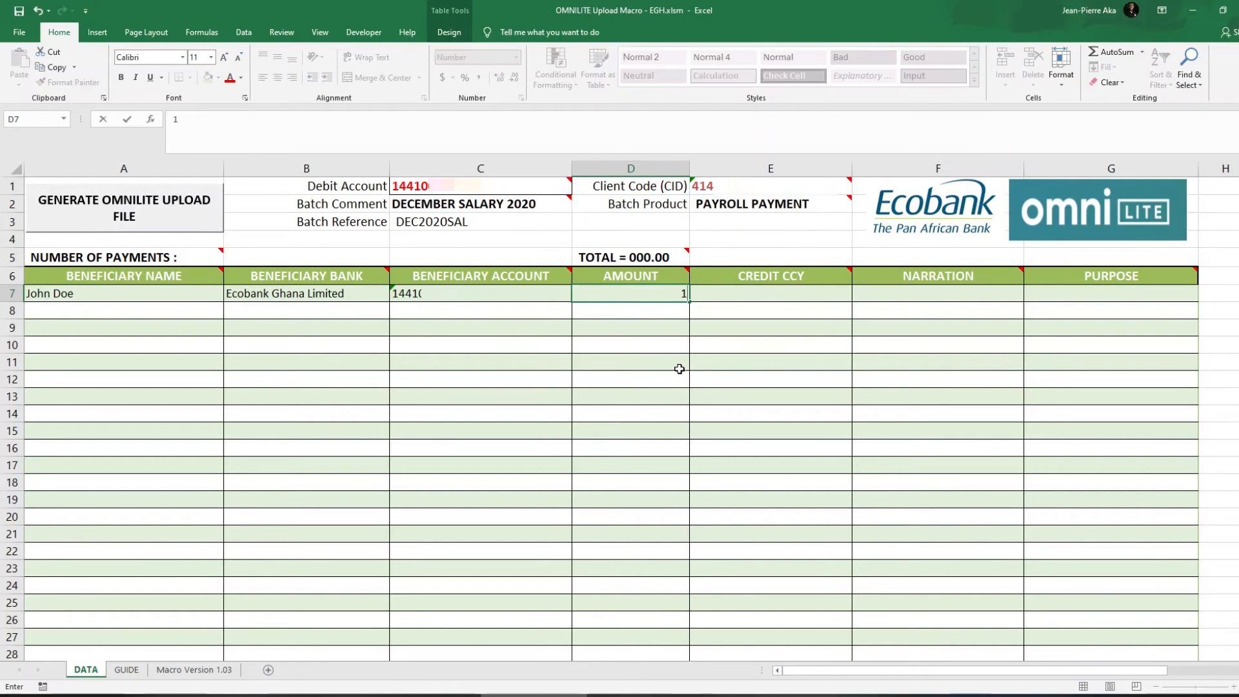
key("Tab")
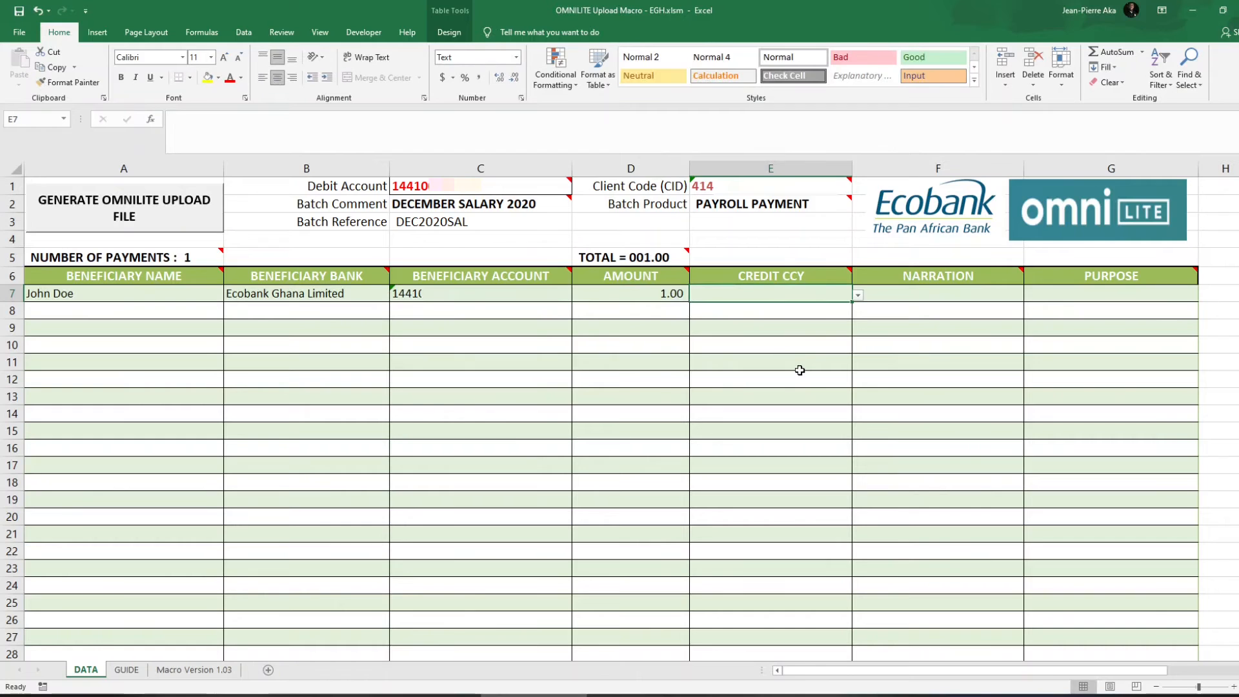
mouse_move(850, 272)
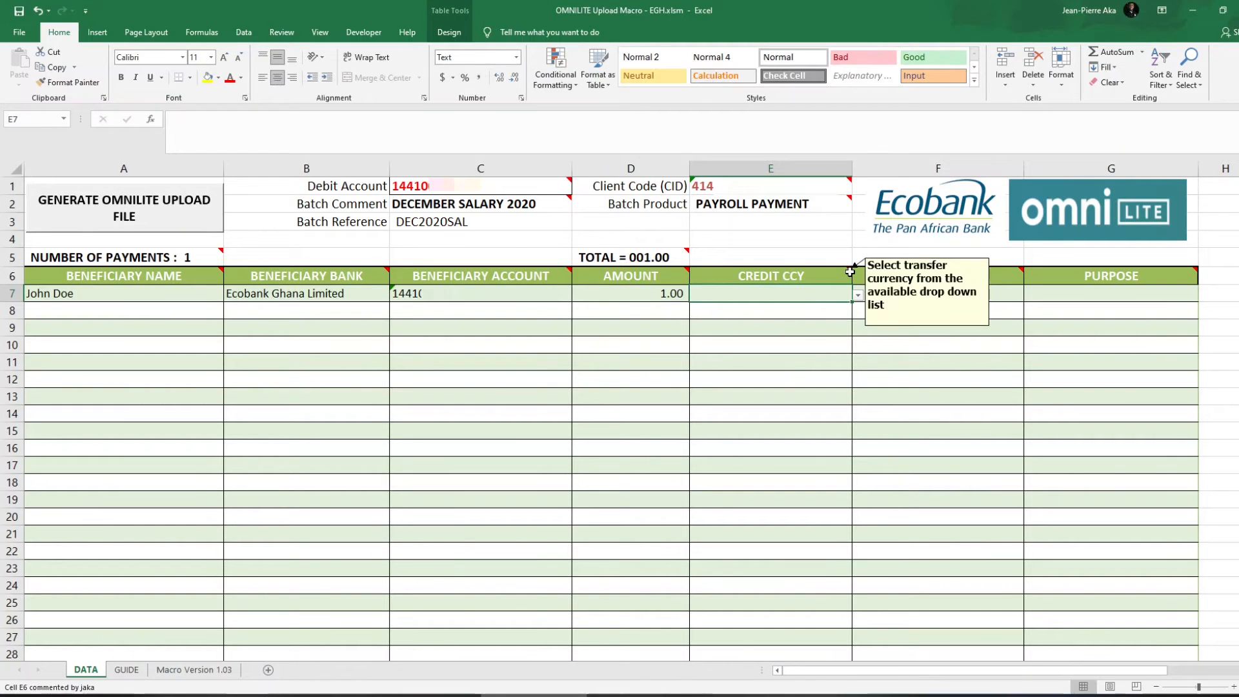
left_click(858, 295)
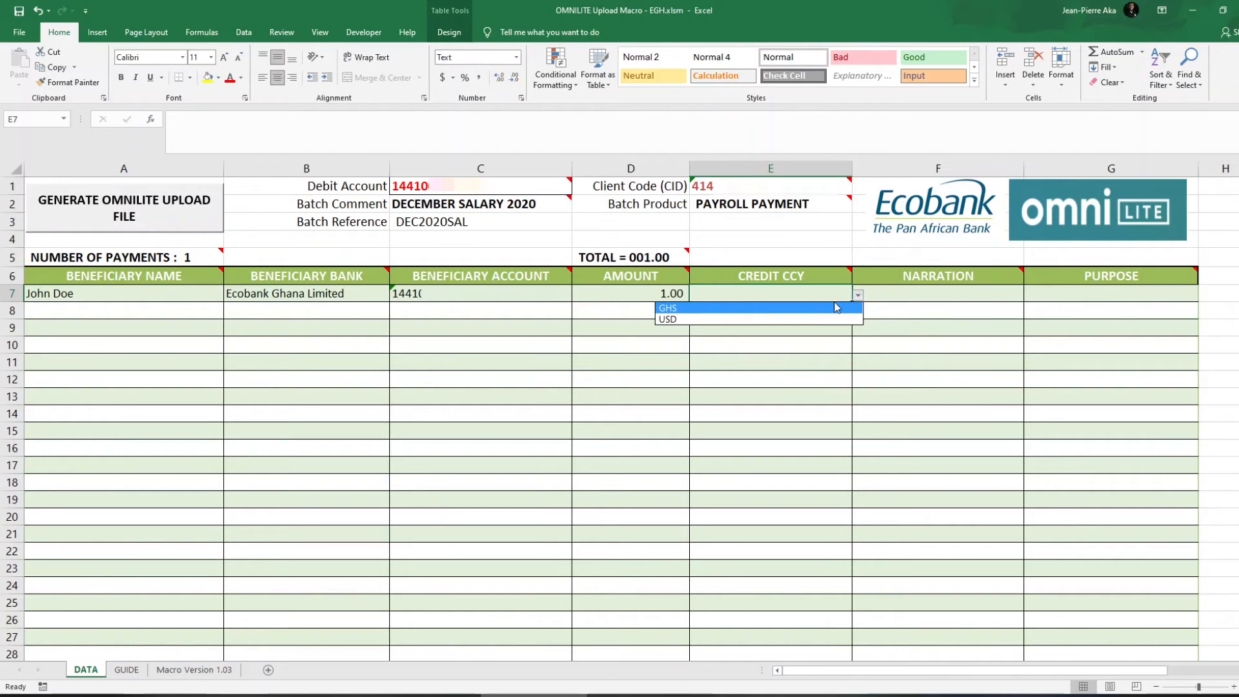
left_click(811, 309)
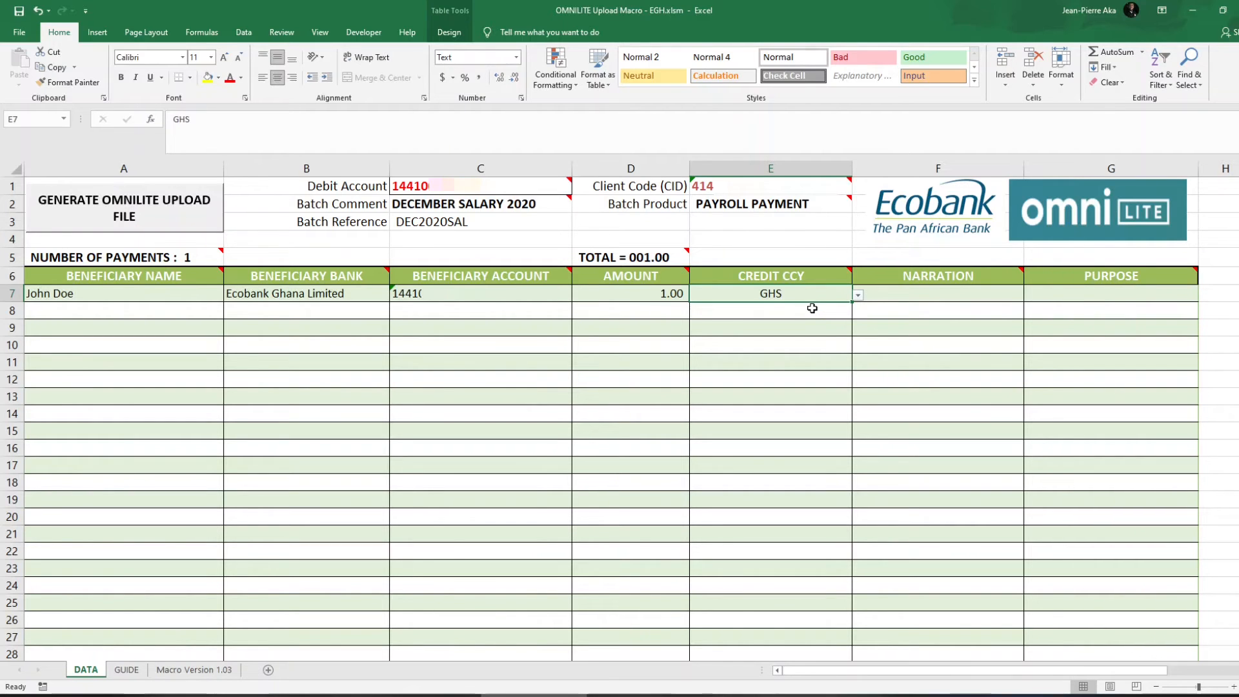
left_click(858, 296)
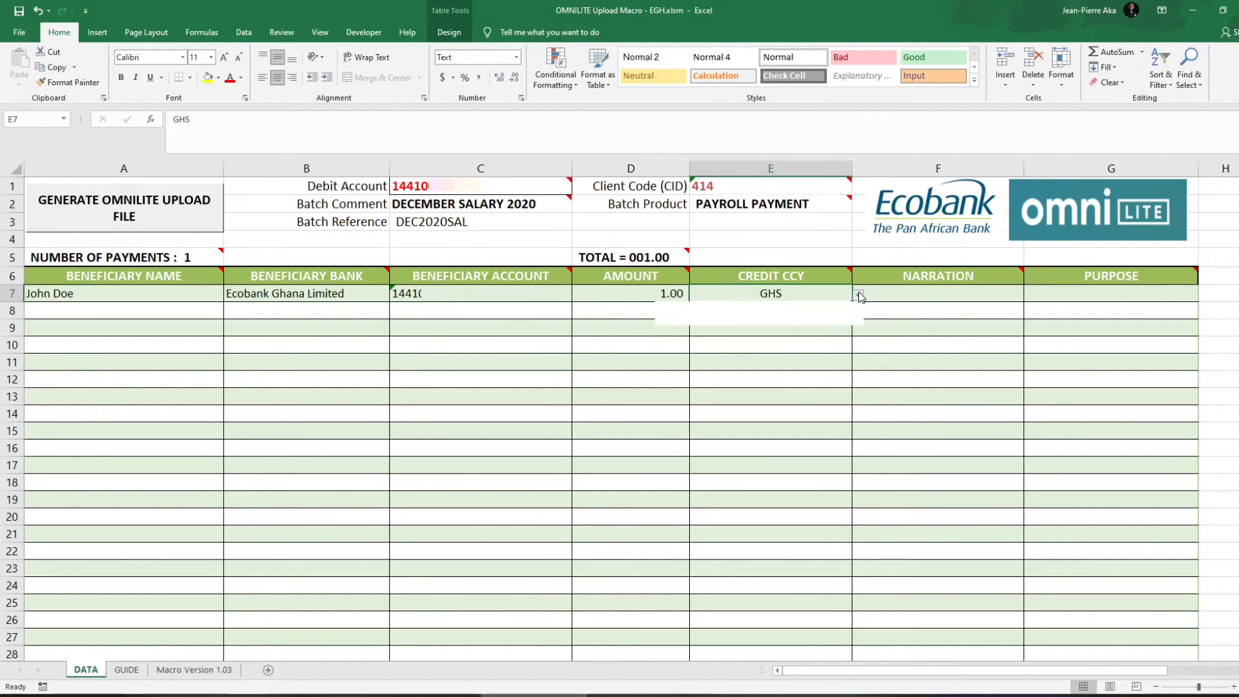
left_click(834, 307)
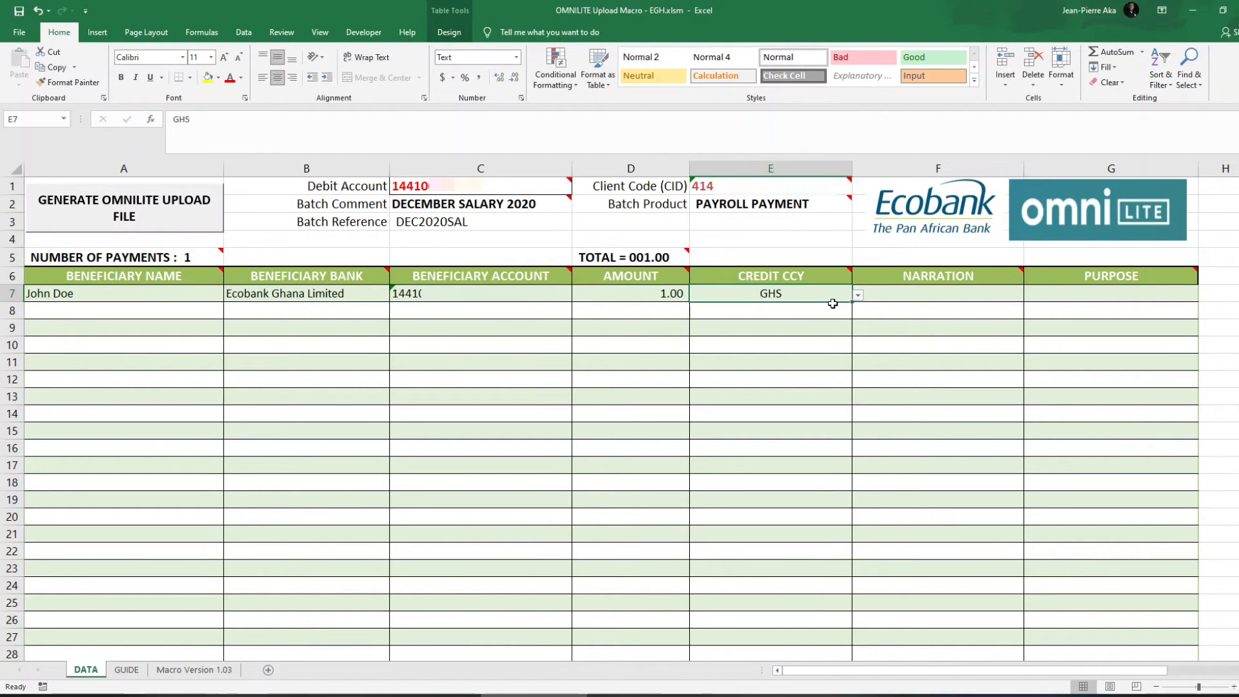
left_click(913, 292)
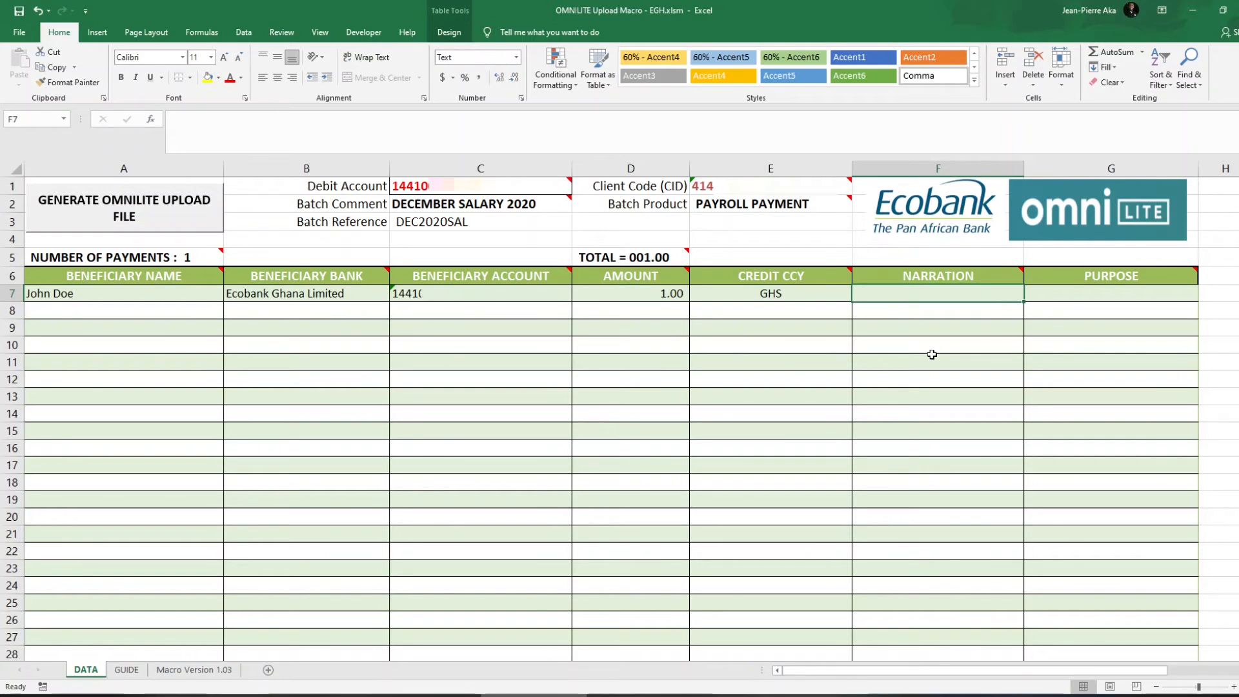
Enter narration 'December 2020 Salary' in F7 and purpose 'Salary' in G7.
type("Dec")
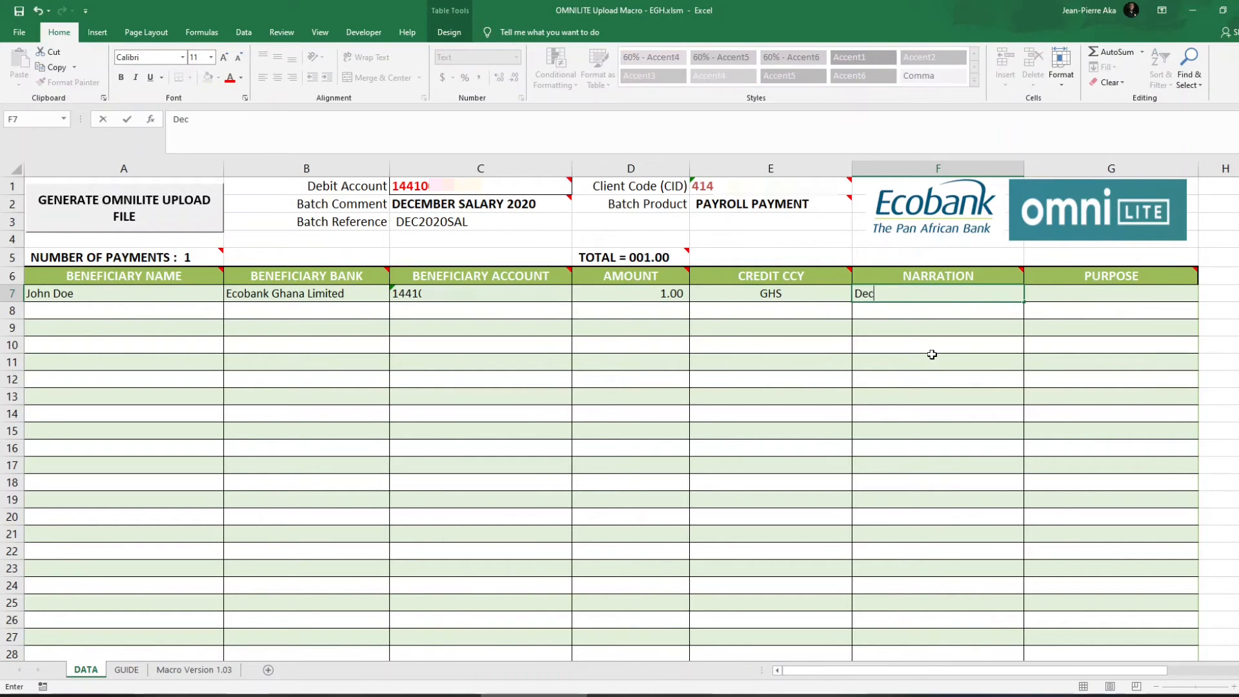
type("ember 2020 Salary")
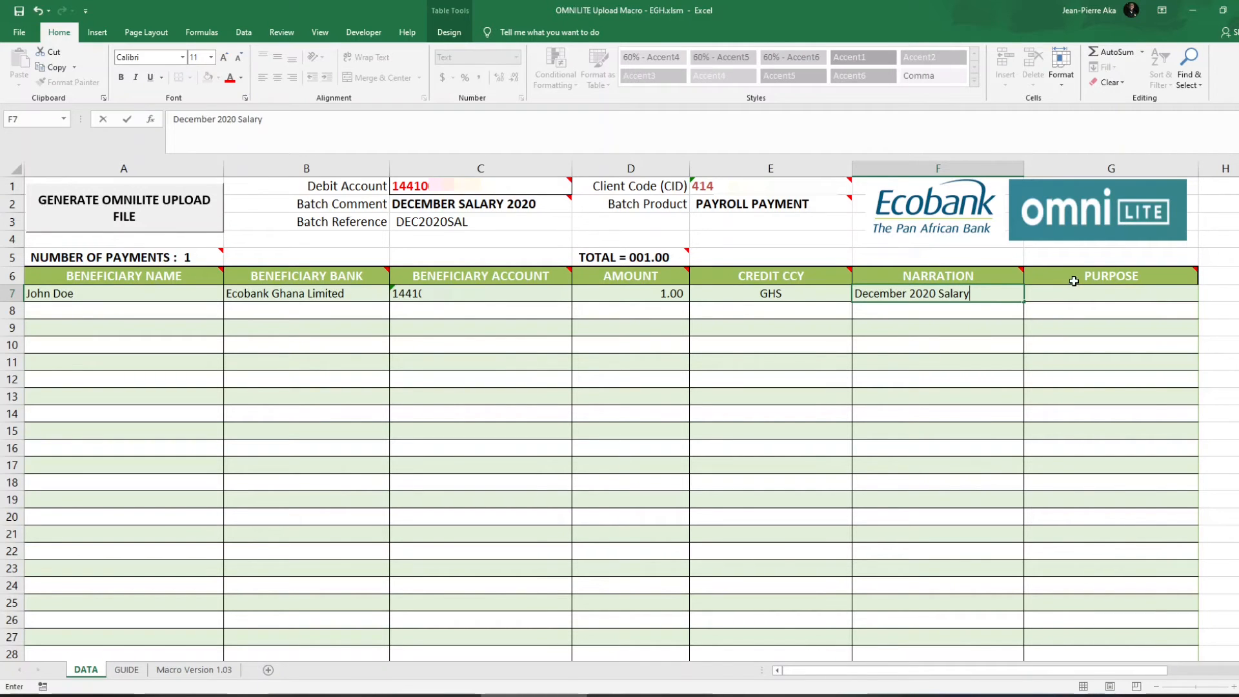
key("Tab")
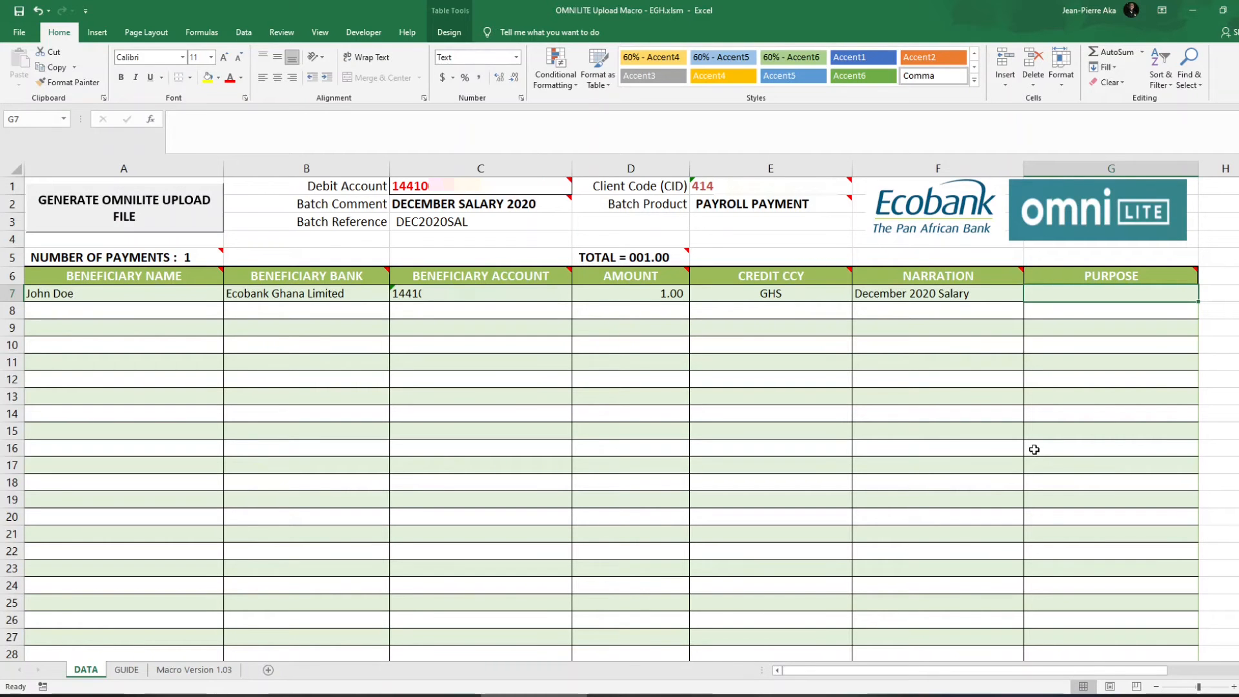
type("Sala")
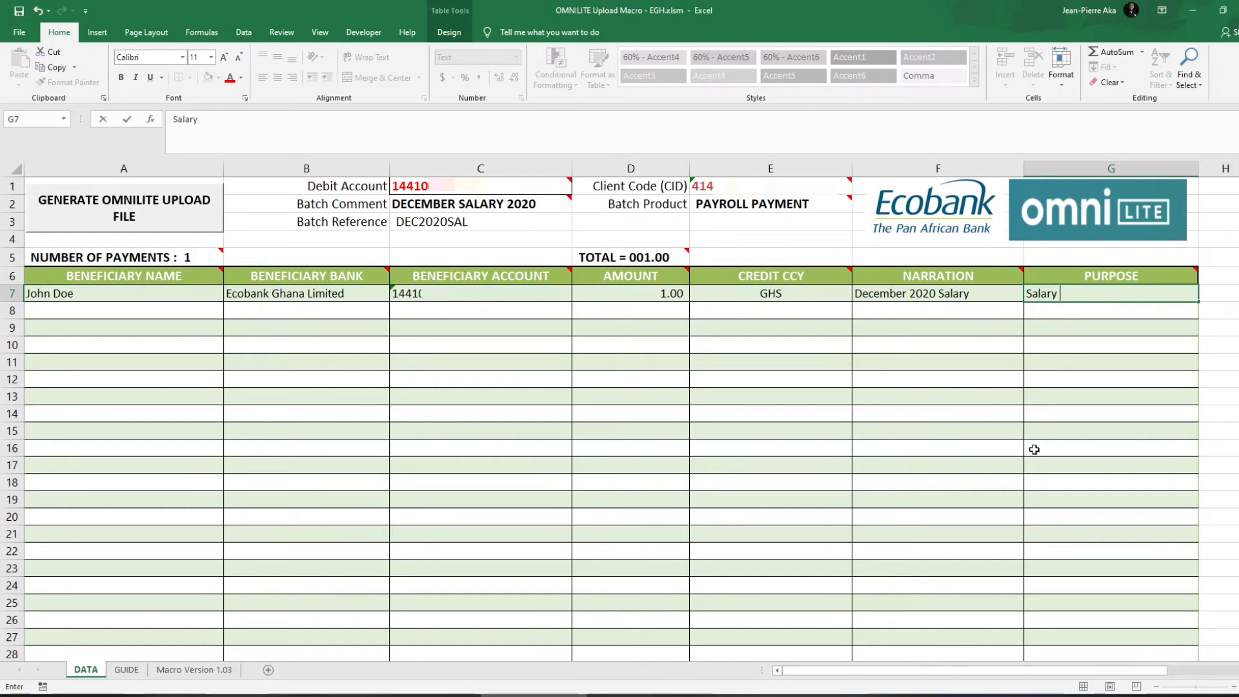
type("ry")
key("Return")
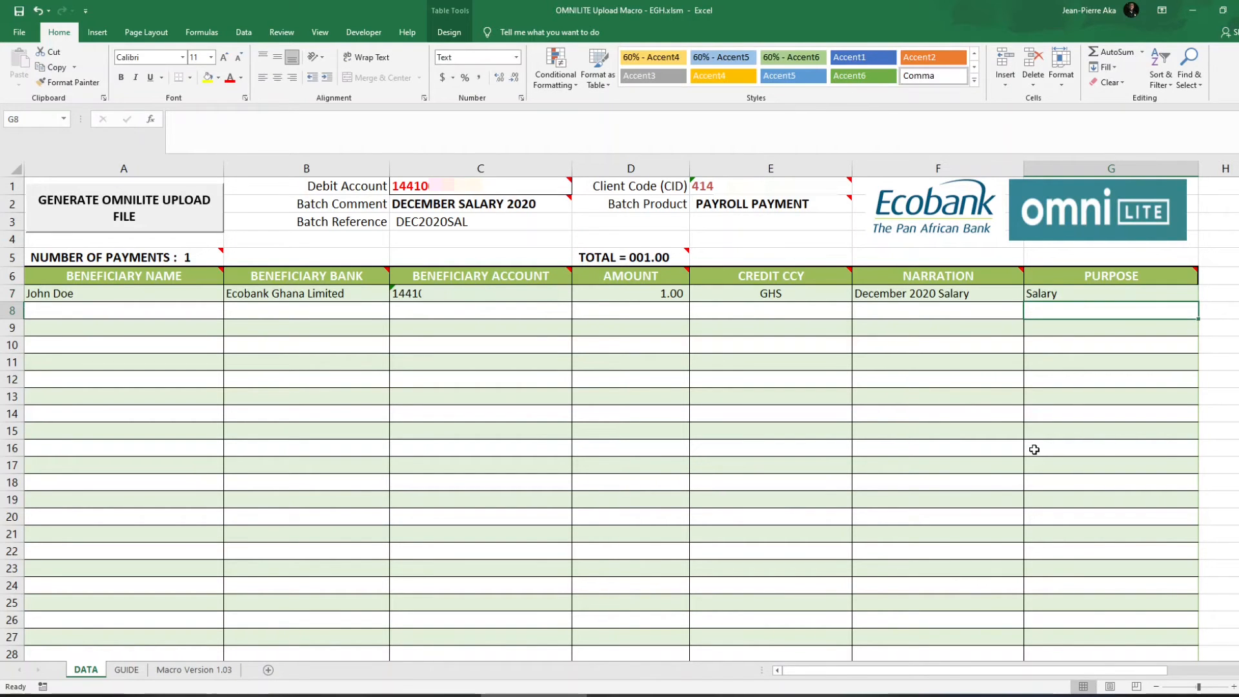
left_click_drag(192, 293, 198, 497)
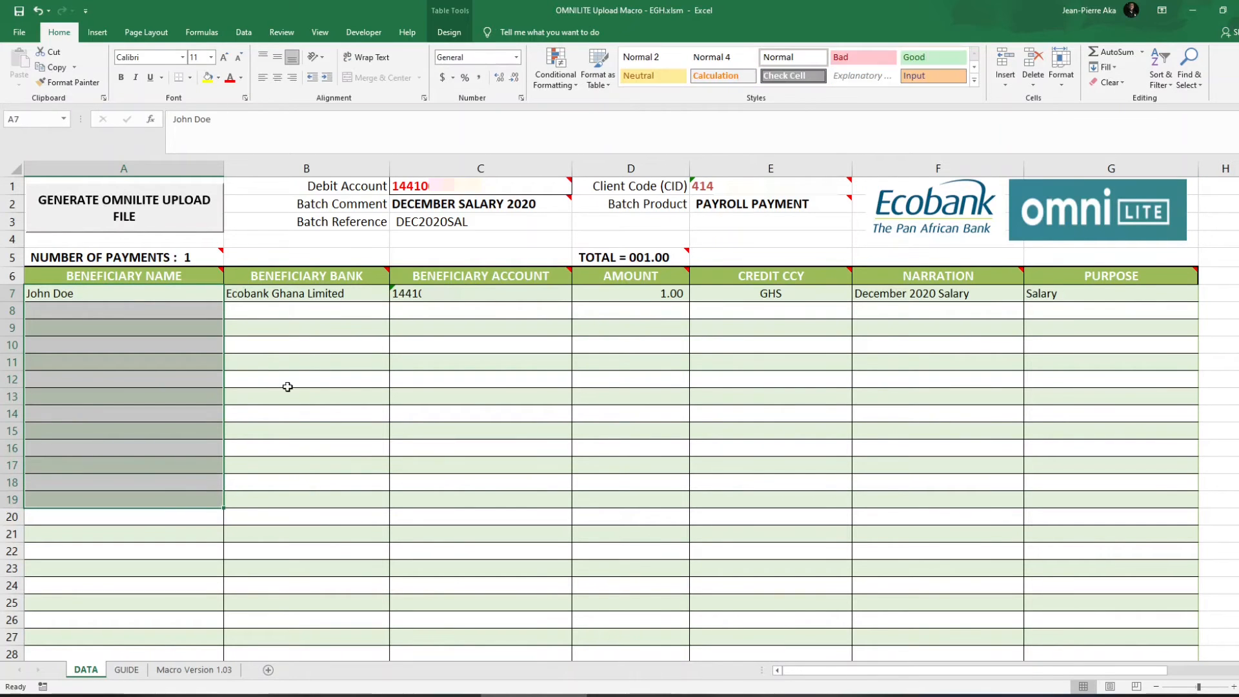
left_click(306, 345)
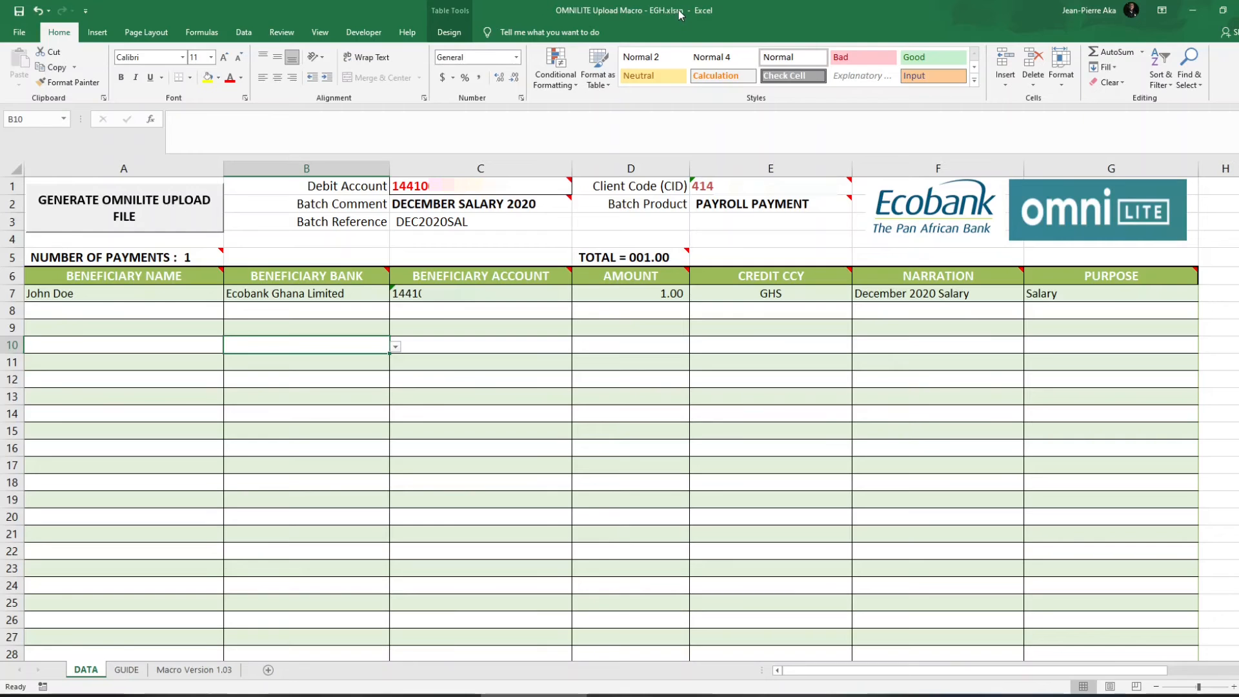
Generate the upload file DEC2020SALH17927.csv, save it to Downloads, and dismiss the success message.
left_click(135, 220)
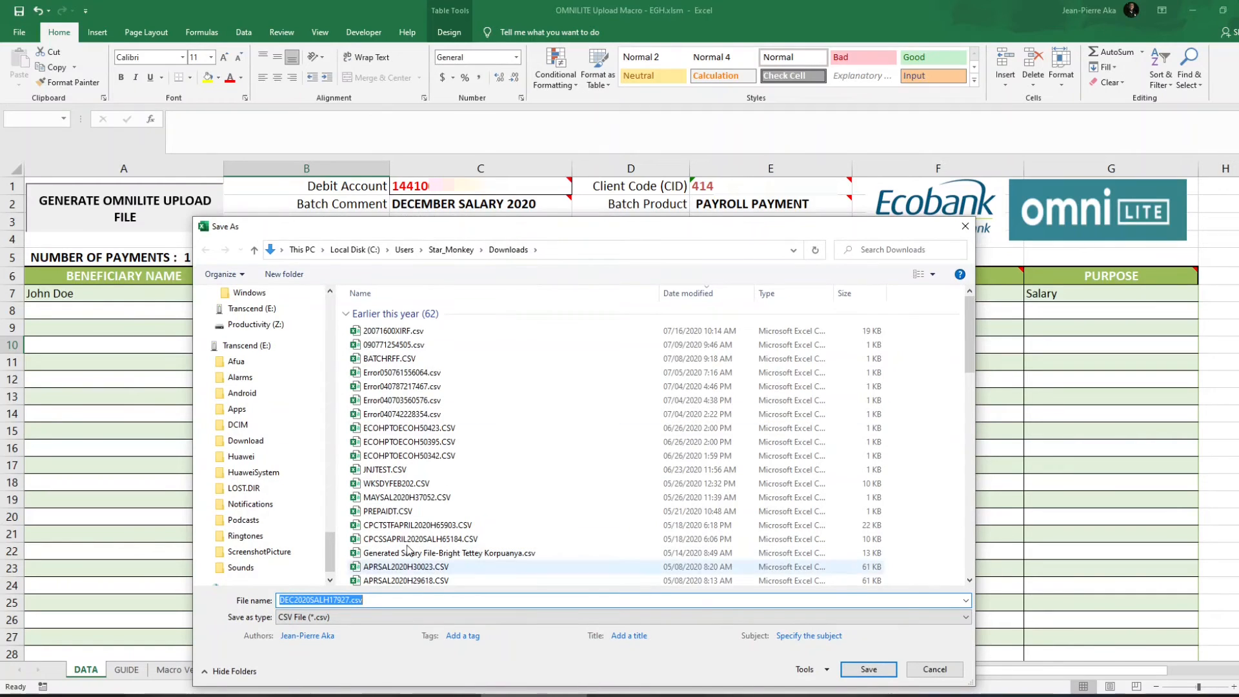
left_click(873, 665)
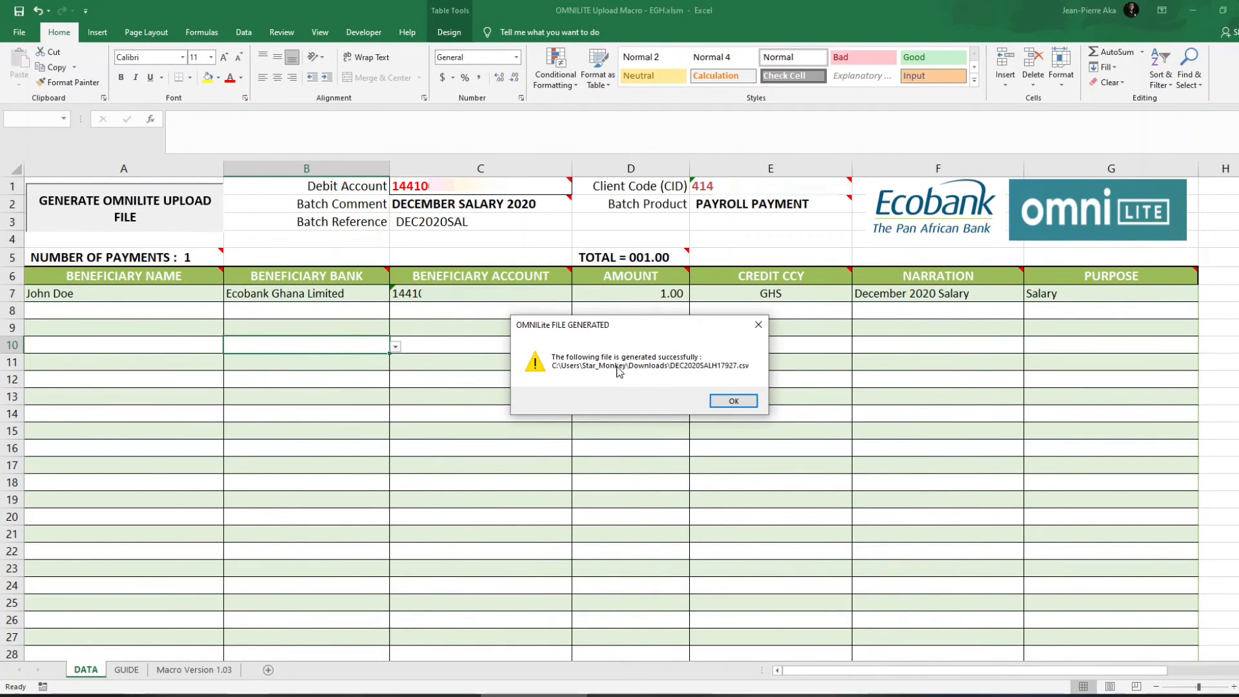
left_click(734, 402)
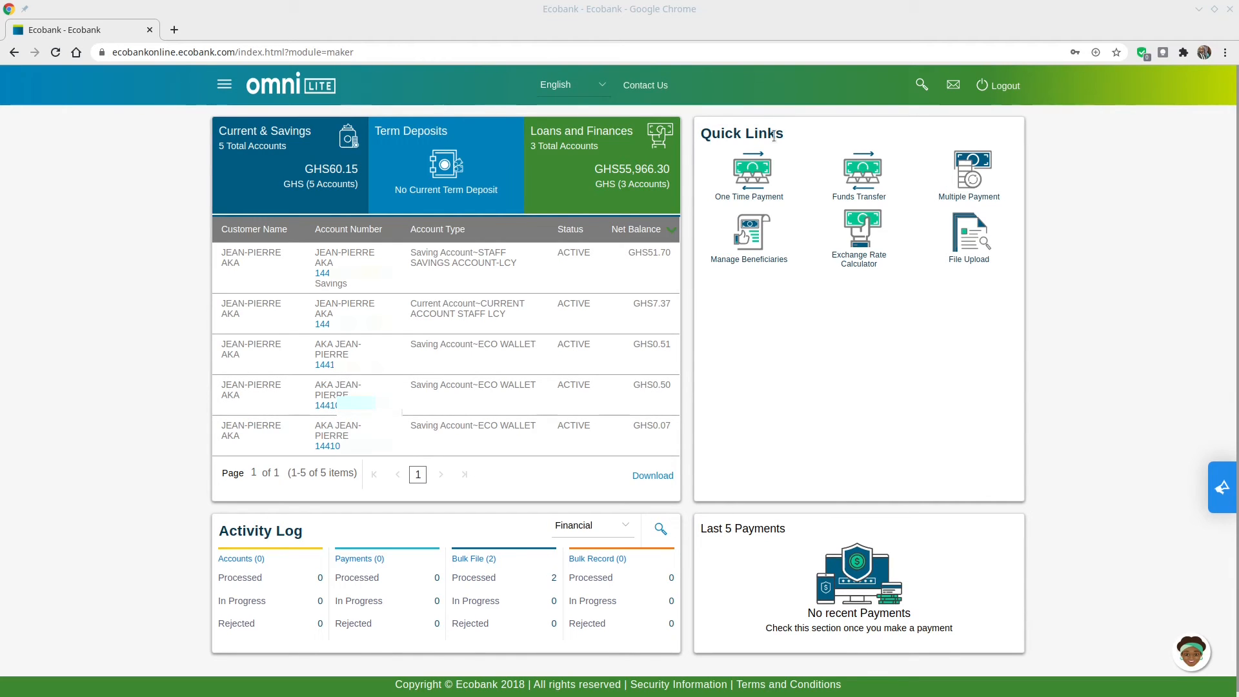
Go to File Upload and choose PAYROLL - PAYROLL FILE UPLOAD as the file type.
left_click(980, 246)
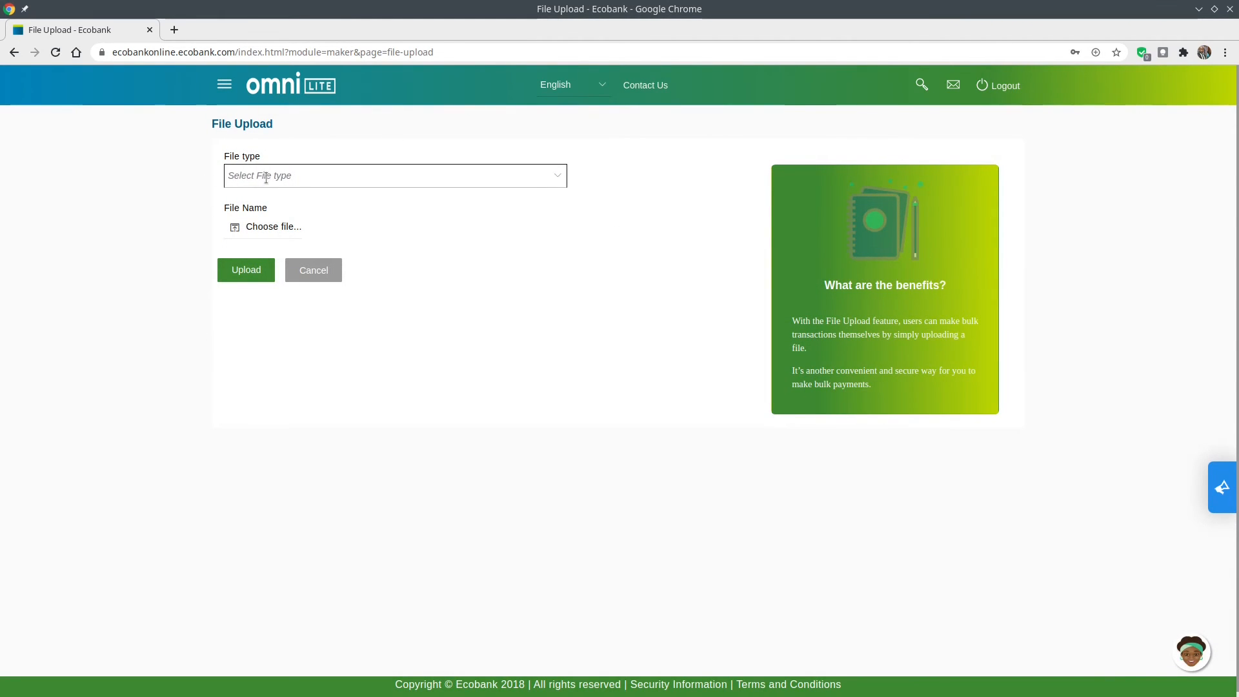
left_click(560, 177)
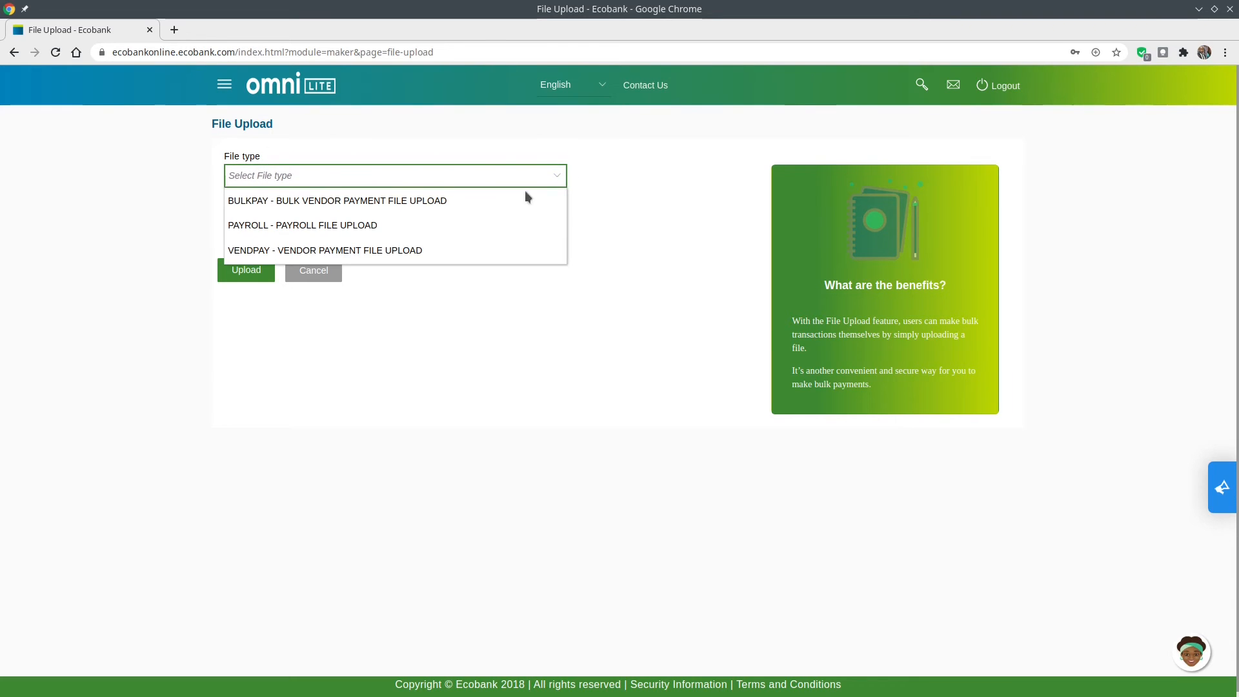
left_click(424, 223)
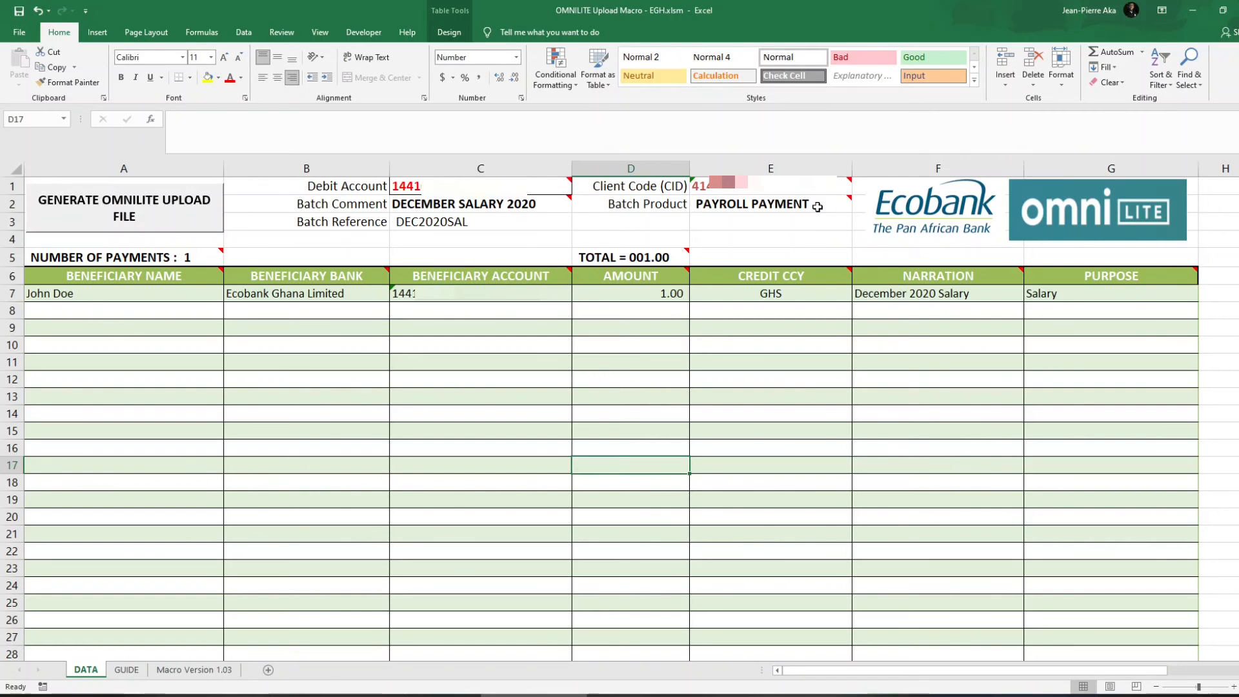
left_click(817, 206)
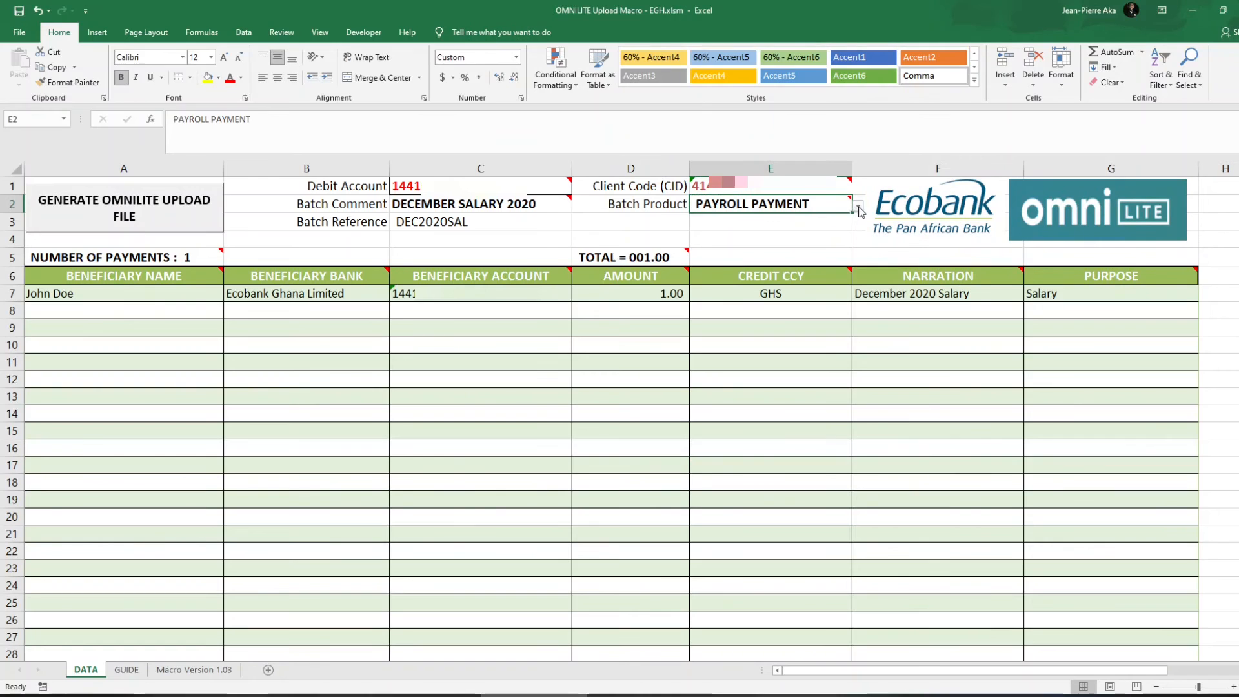
left_click(857, 205)
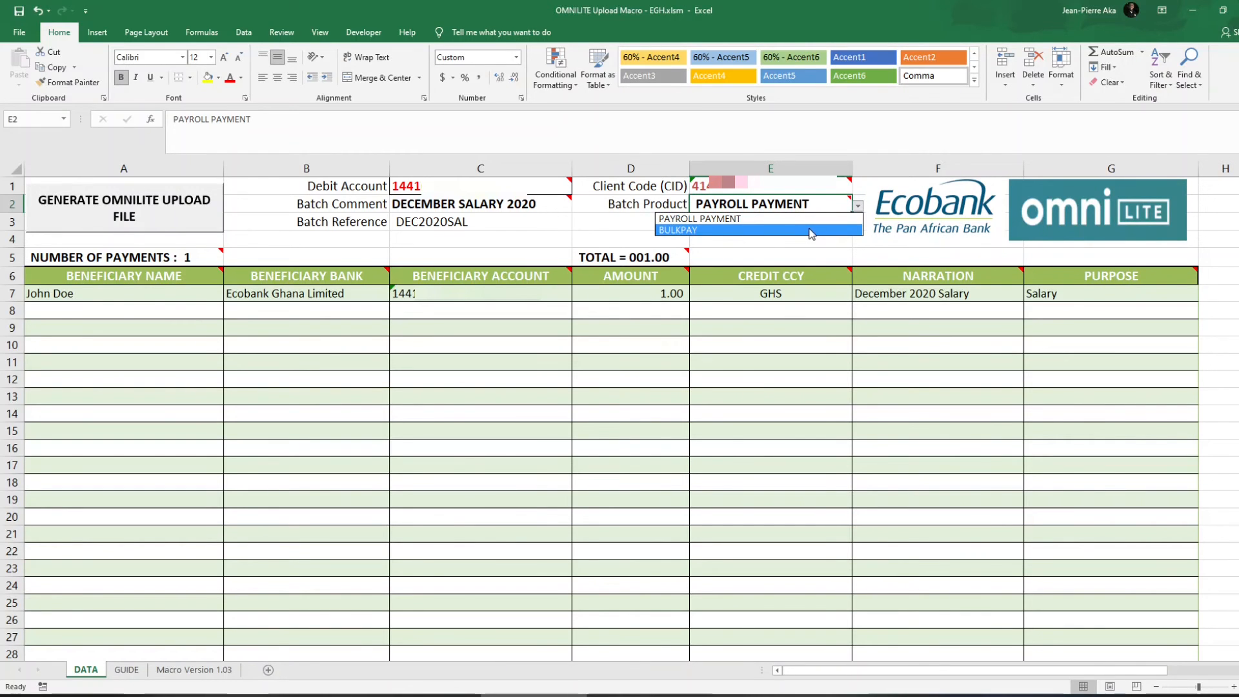
left_click(855, 398)
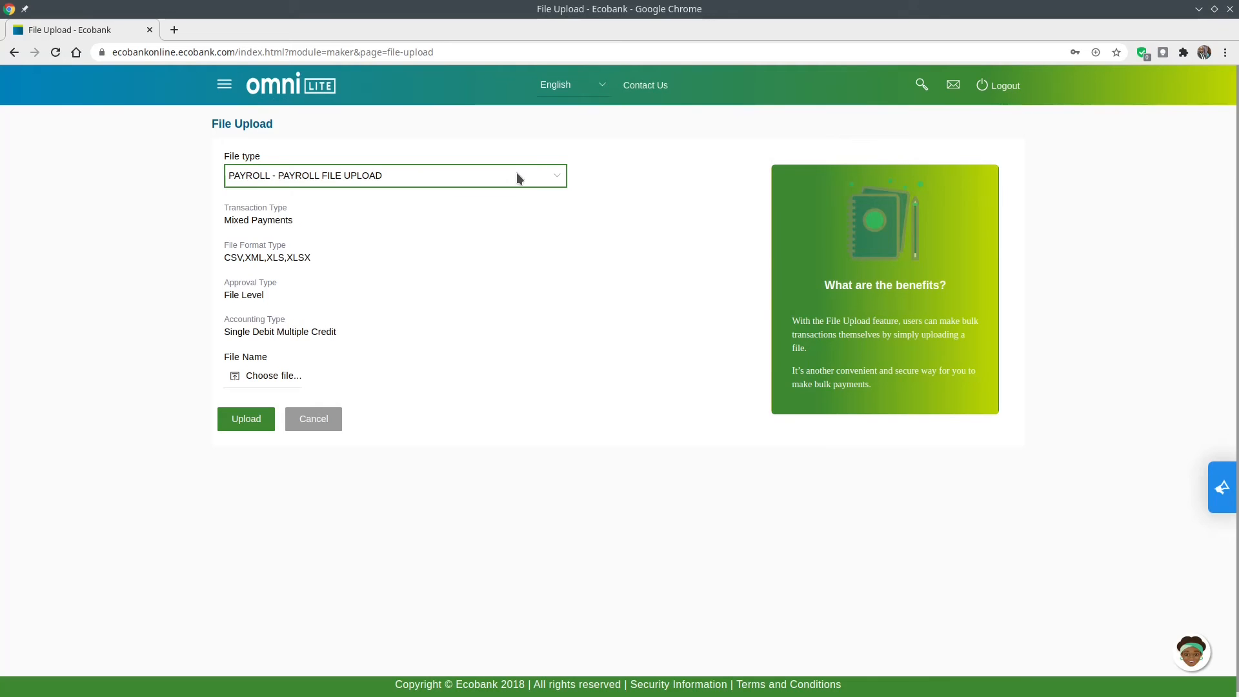
left_click(555, 179)
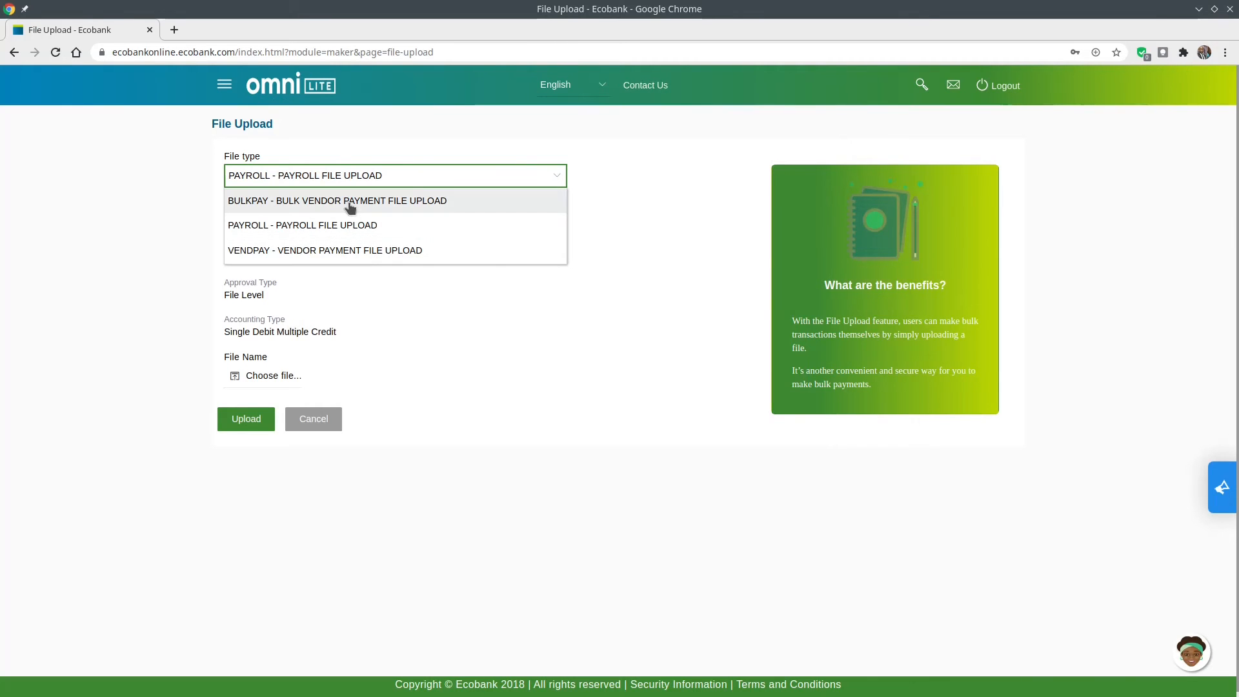
Select DEC2020SALH22658.txt from the OMNILITE folder as the PAYROLL file and upload it.
left_click(669, 189)
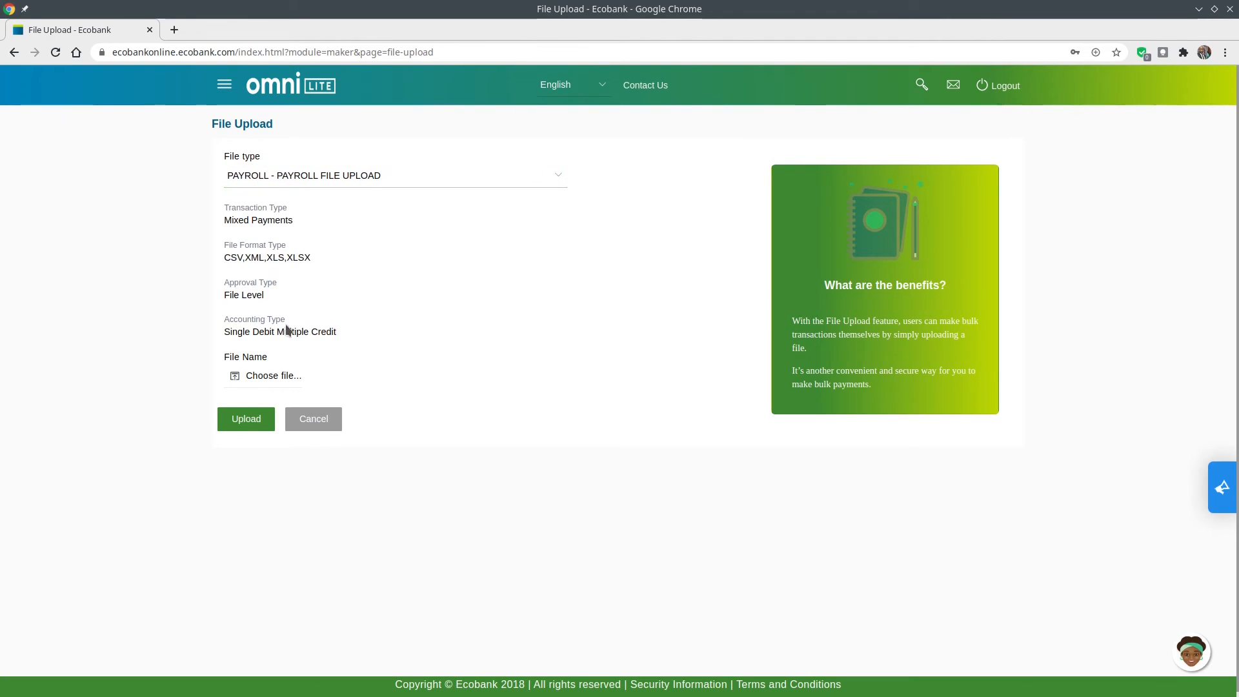
left_click(279, 381)
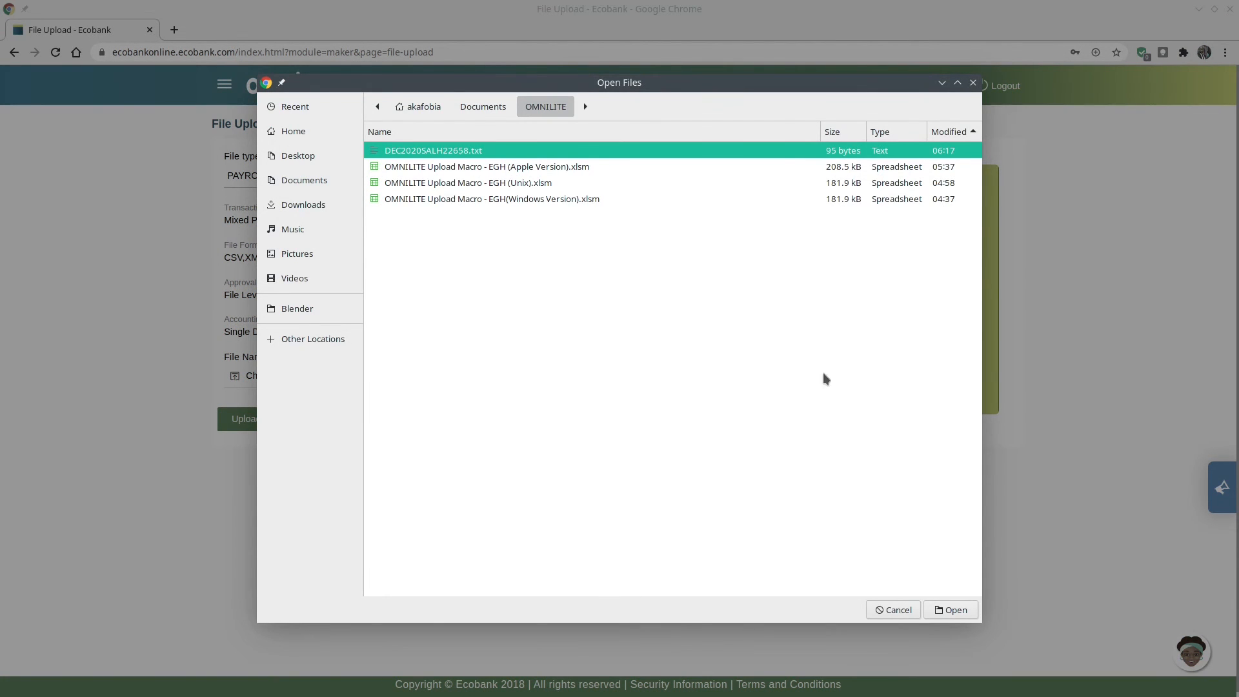
left_click(949, 611)
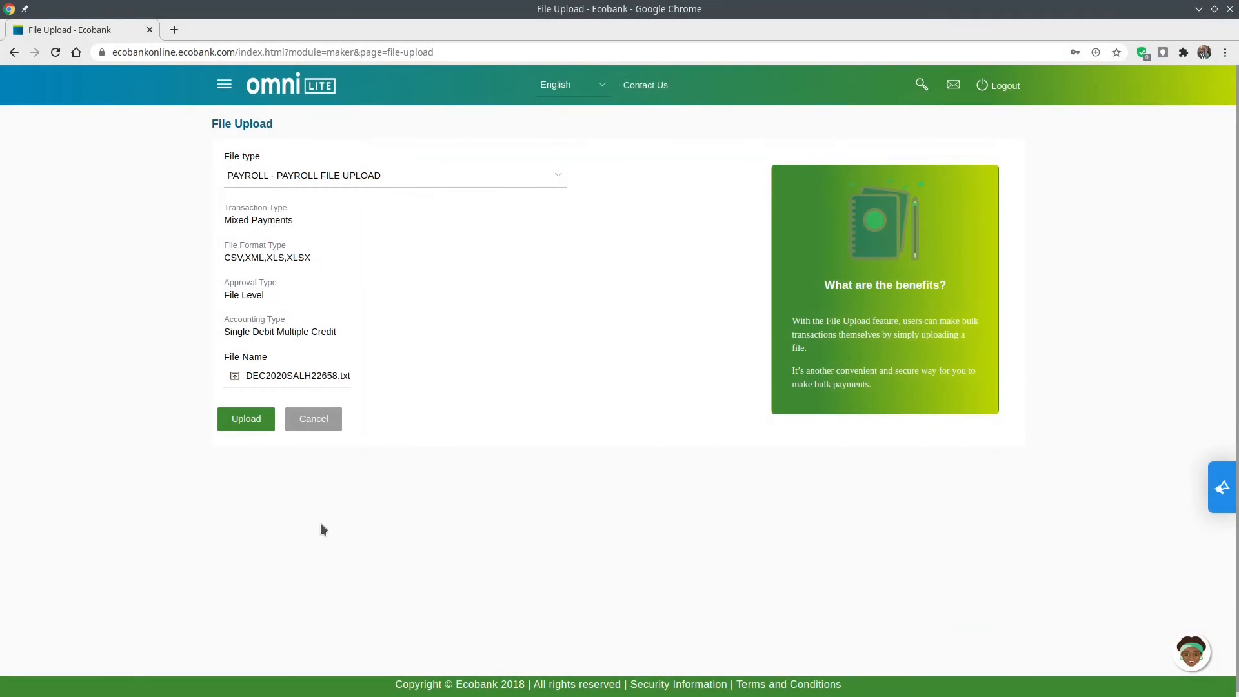
left_click(244, 419)
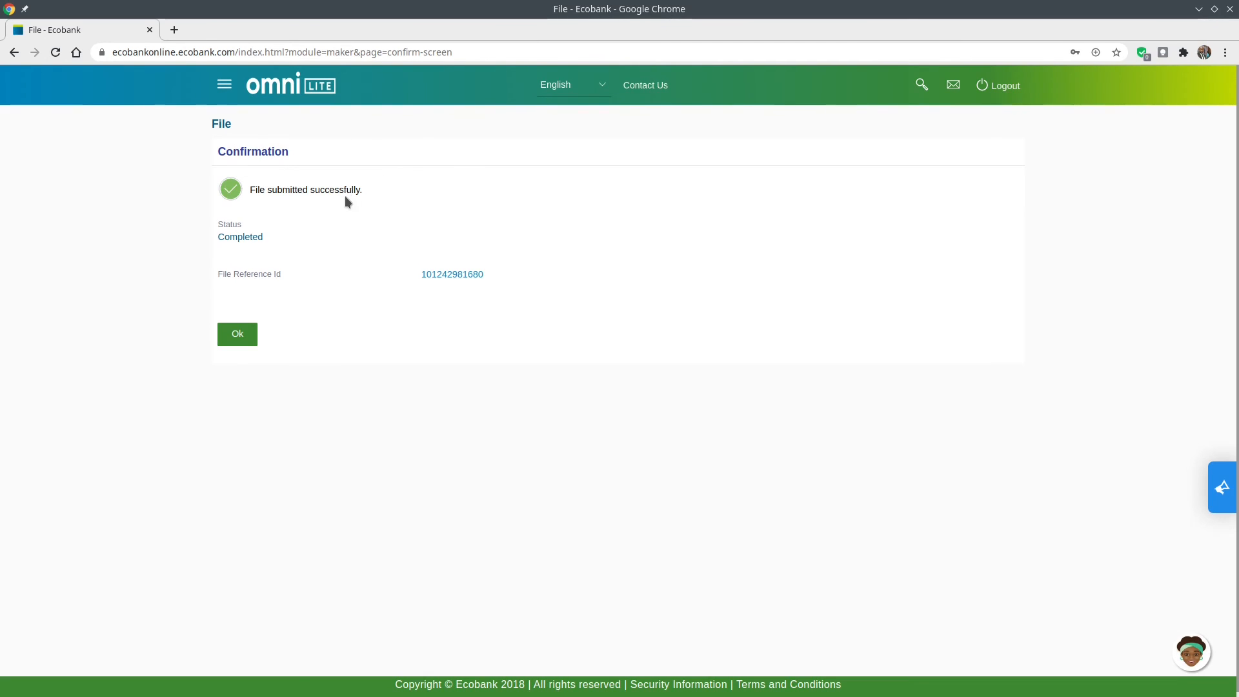
Dismiss the confirmation, list Processed bulk files, and open DEC2020SALH22658.txt by its reference number.
left_click(238, 335)
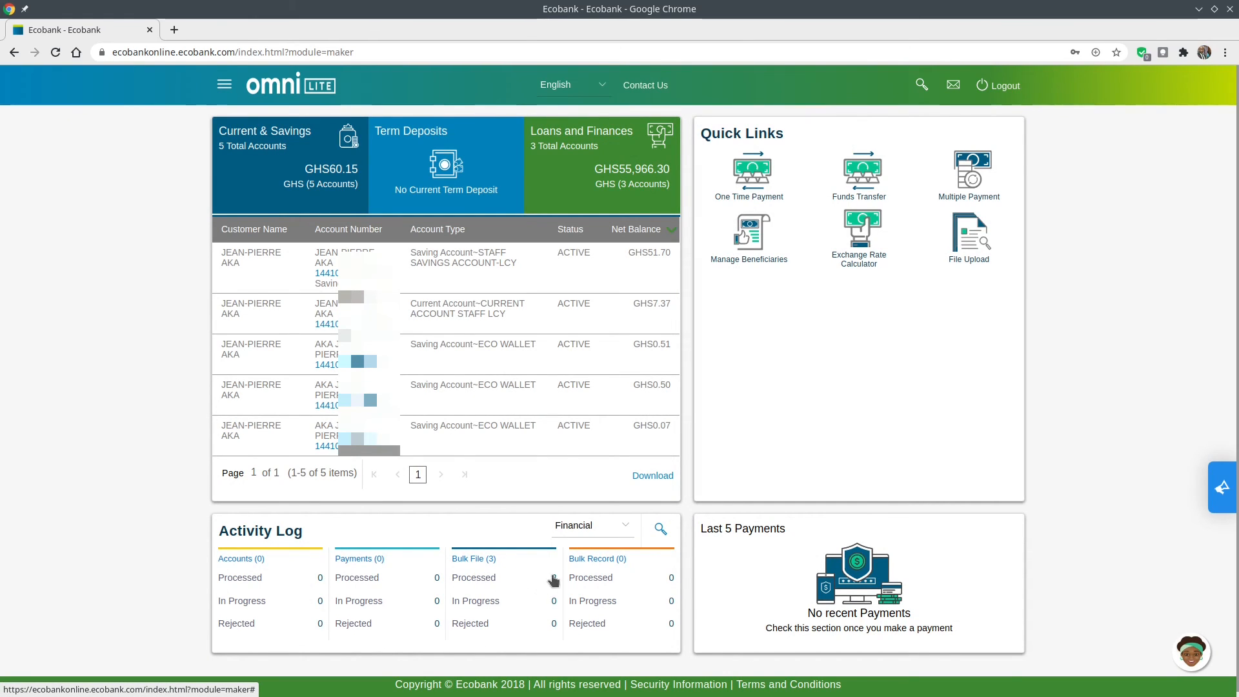
left_click(494, 583)
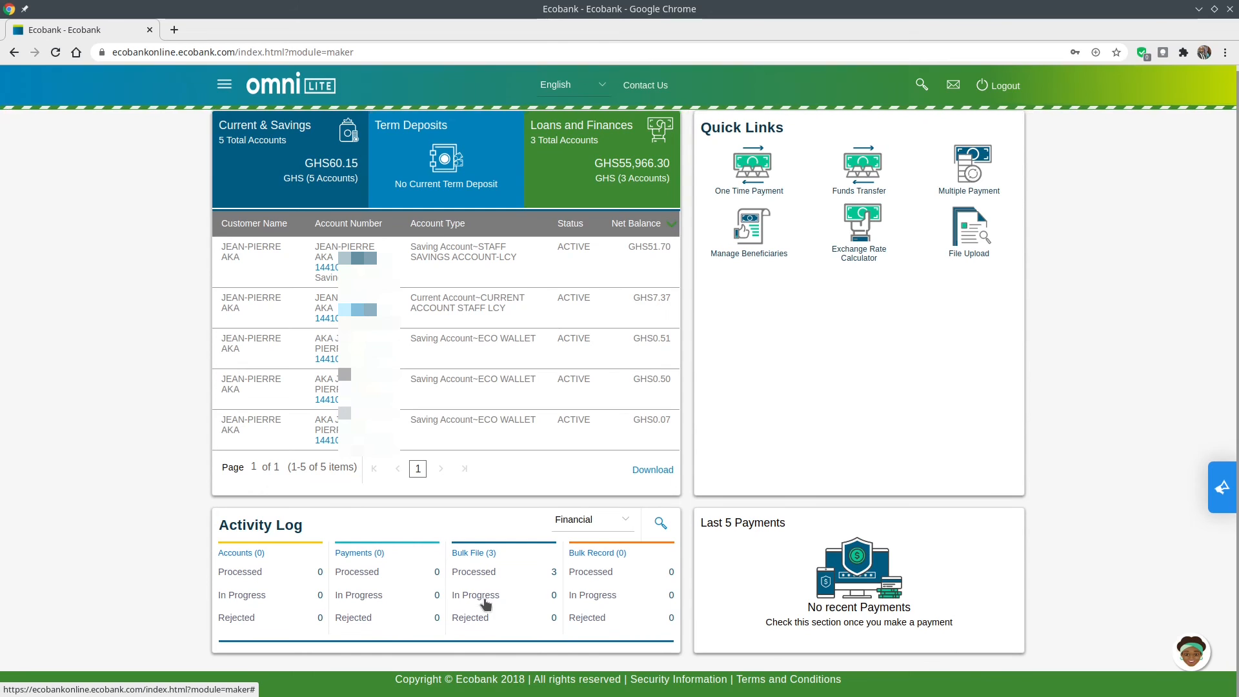
scroll(510, 616, "down", 2)
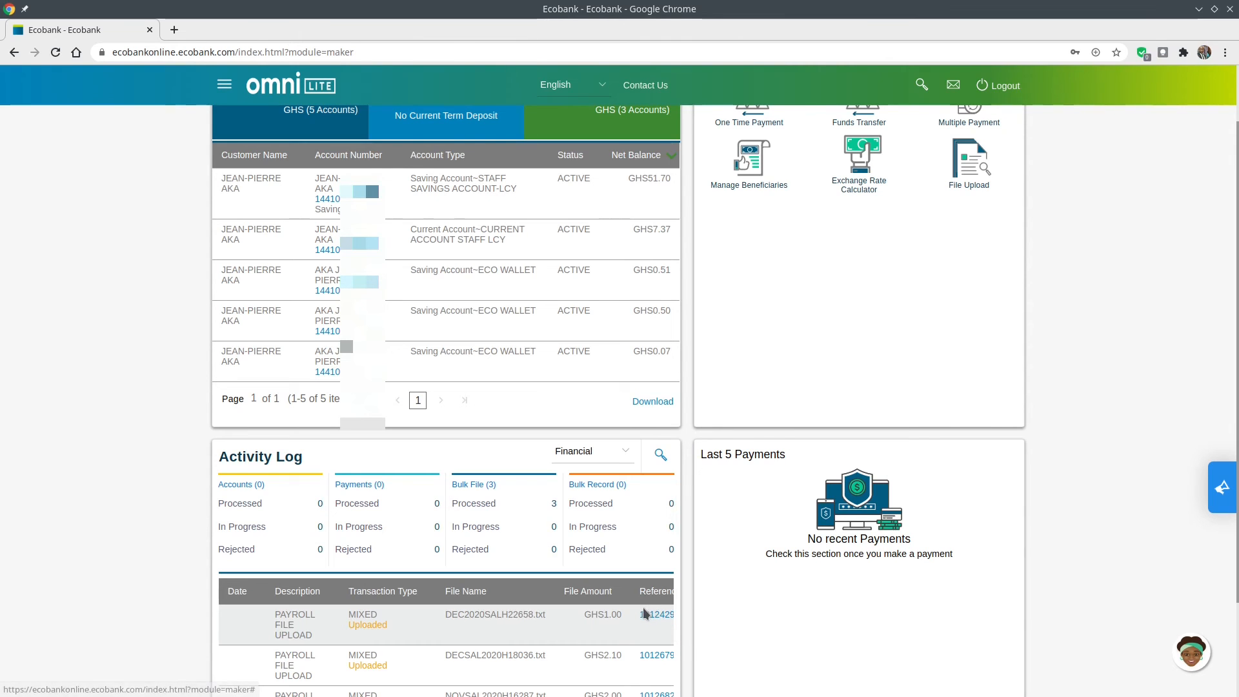
scroll(636, 620, "right", 1)
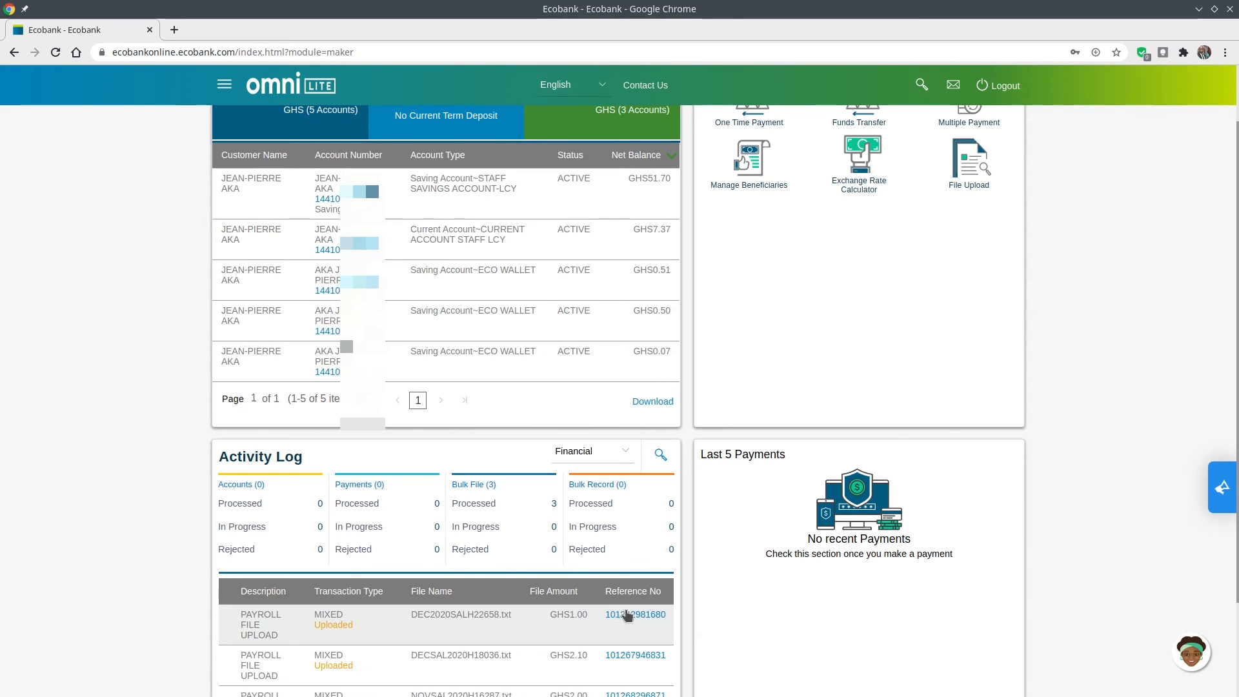
left_click(635, 618)
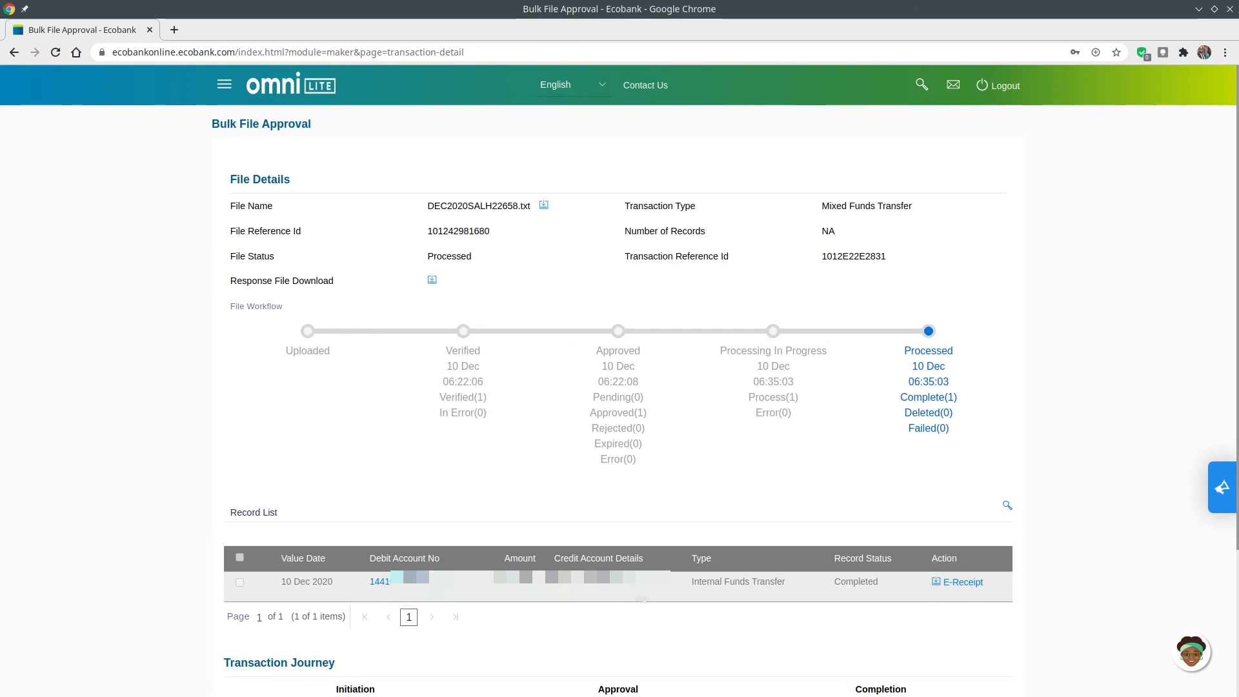
Scroll the DEC2020SALH22658.txt Bulk File Approval page down to its Record List.
scroll(626, 611, "down", 4)
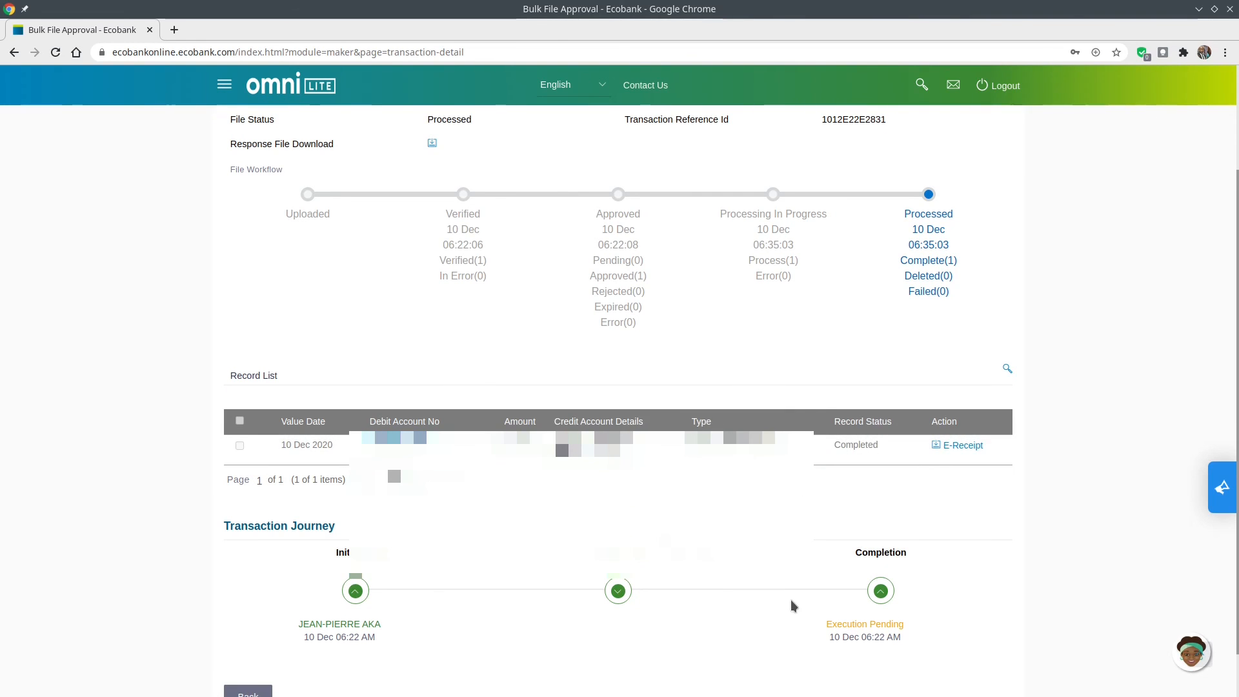
left_click(964, 446)
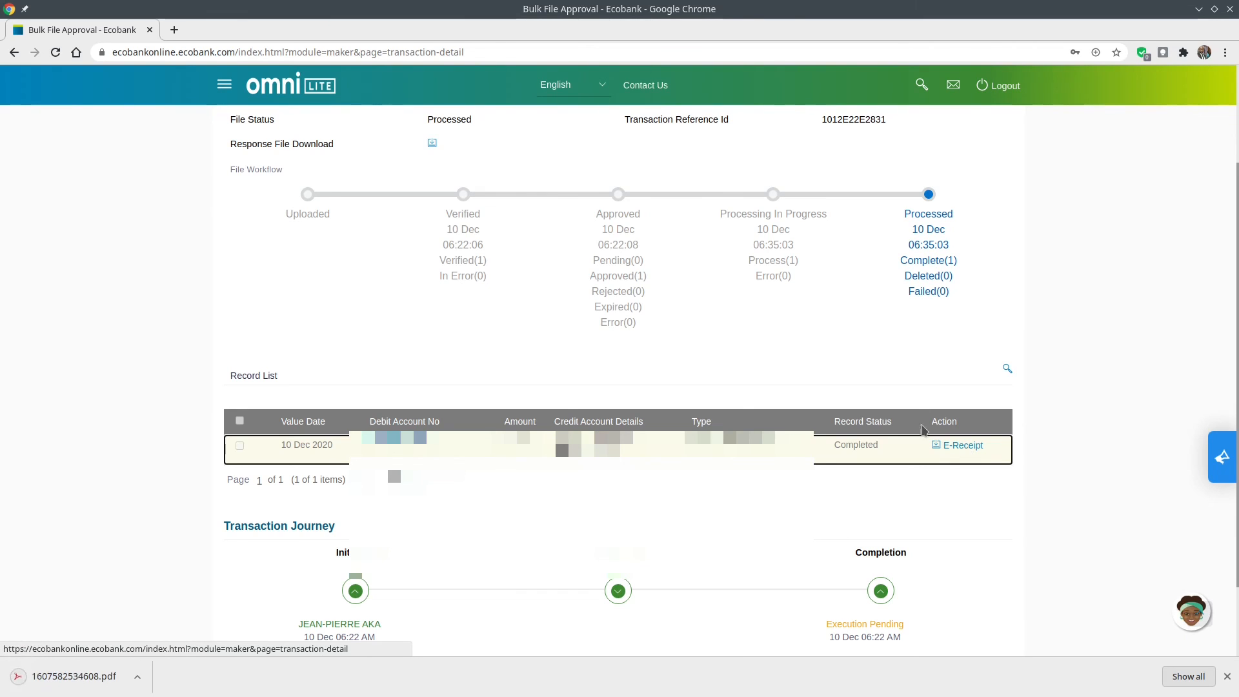
left_click(89, 681)
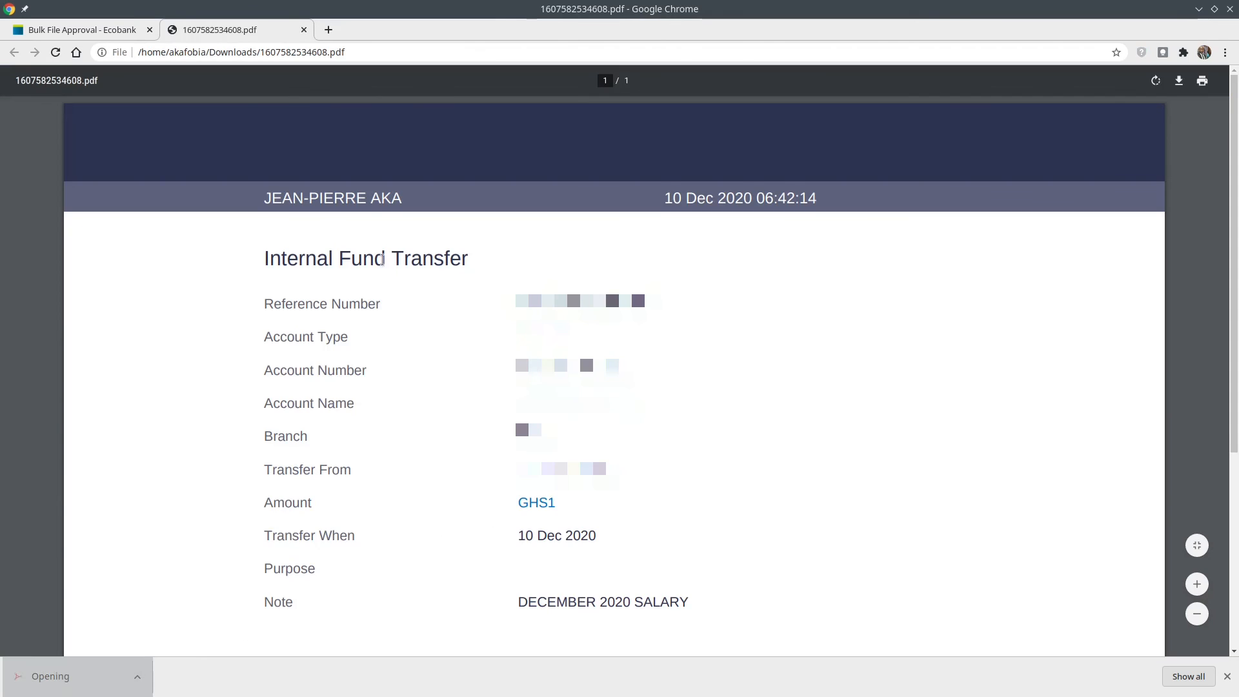
scroll(393, 348, "down", 2)
scroll(395, 365, "down", 1)
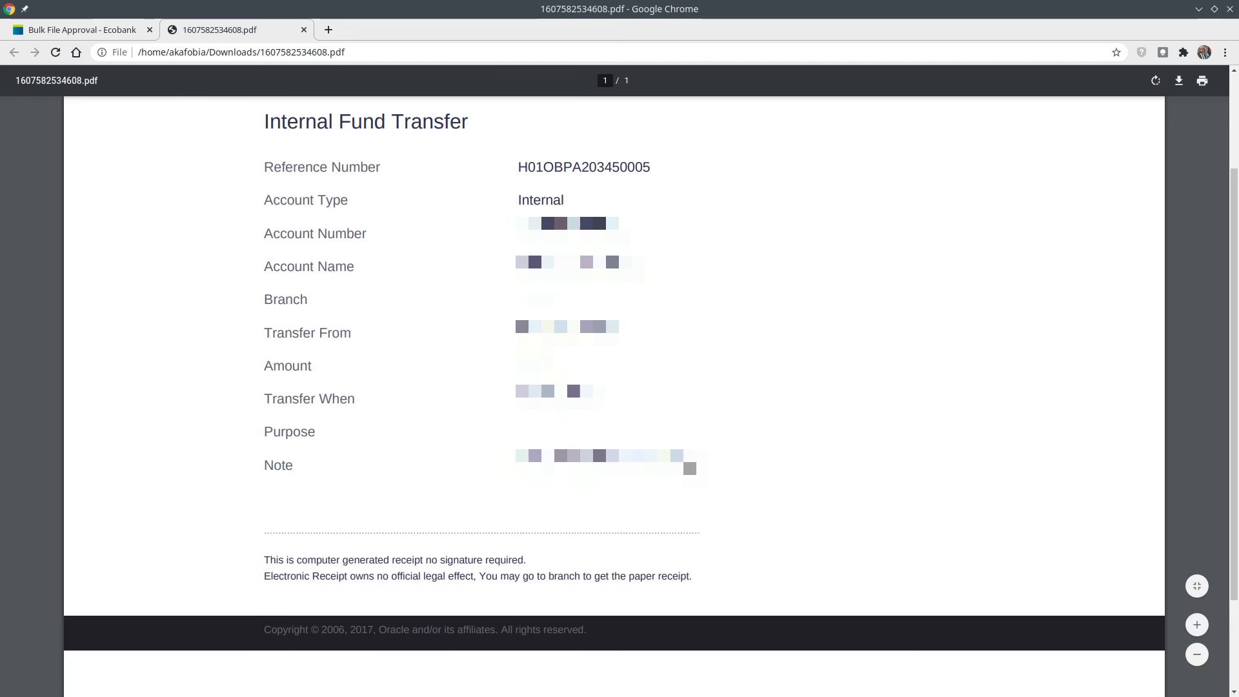
scroll(423, 244, "up", 3)
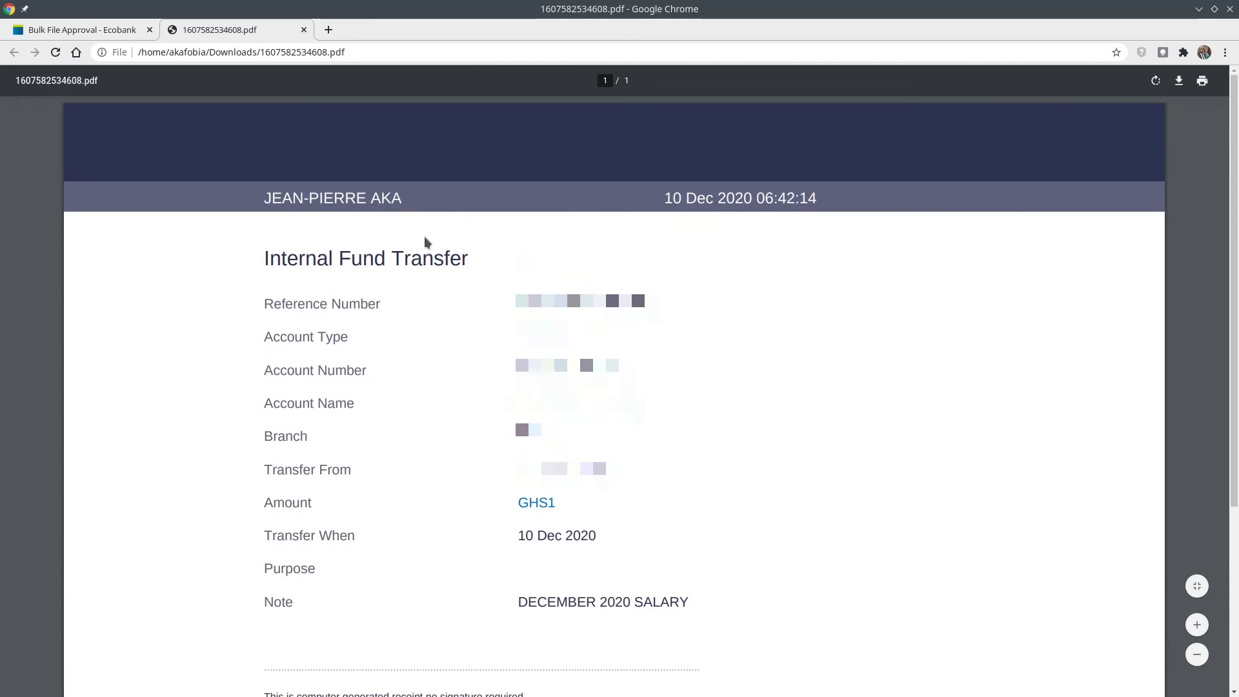
left_click(303, 29)
Log out of Ecobank OMNILITE from the Bulk File Approval page header.
scroll(791, 405, "up", 1)
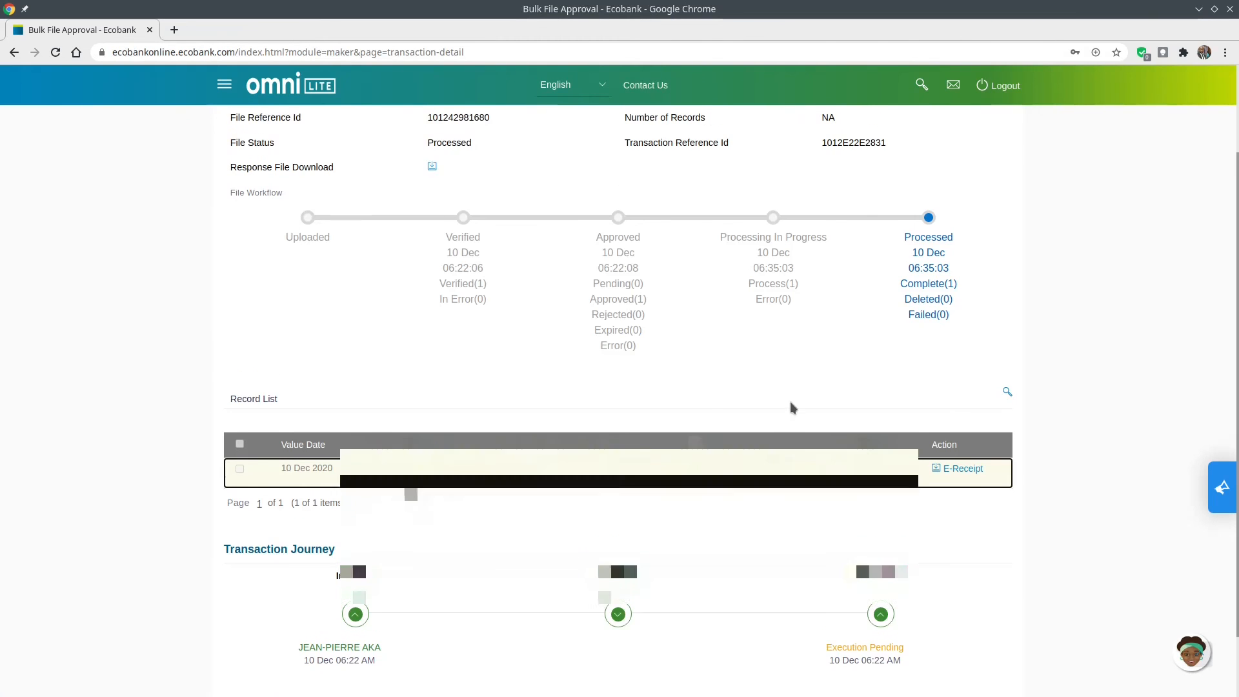
scroll(790, 407, "up", 3)
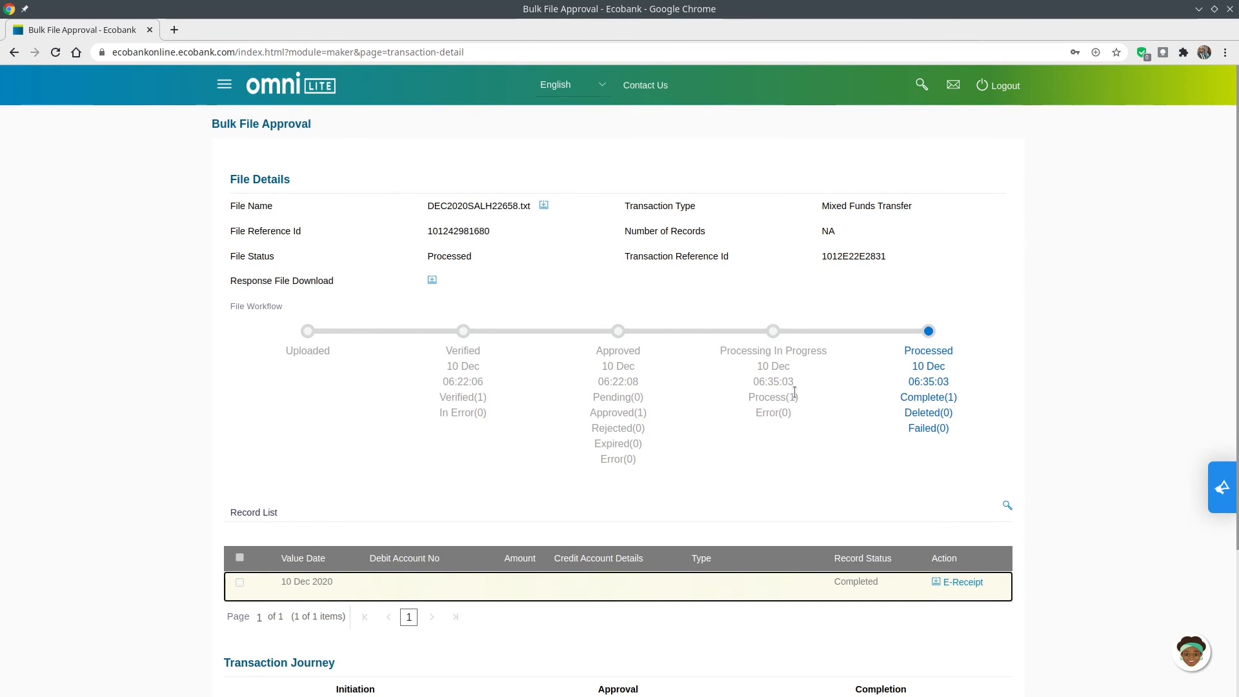
left_click(1004, 98)
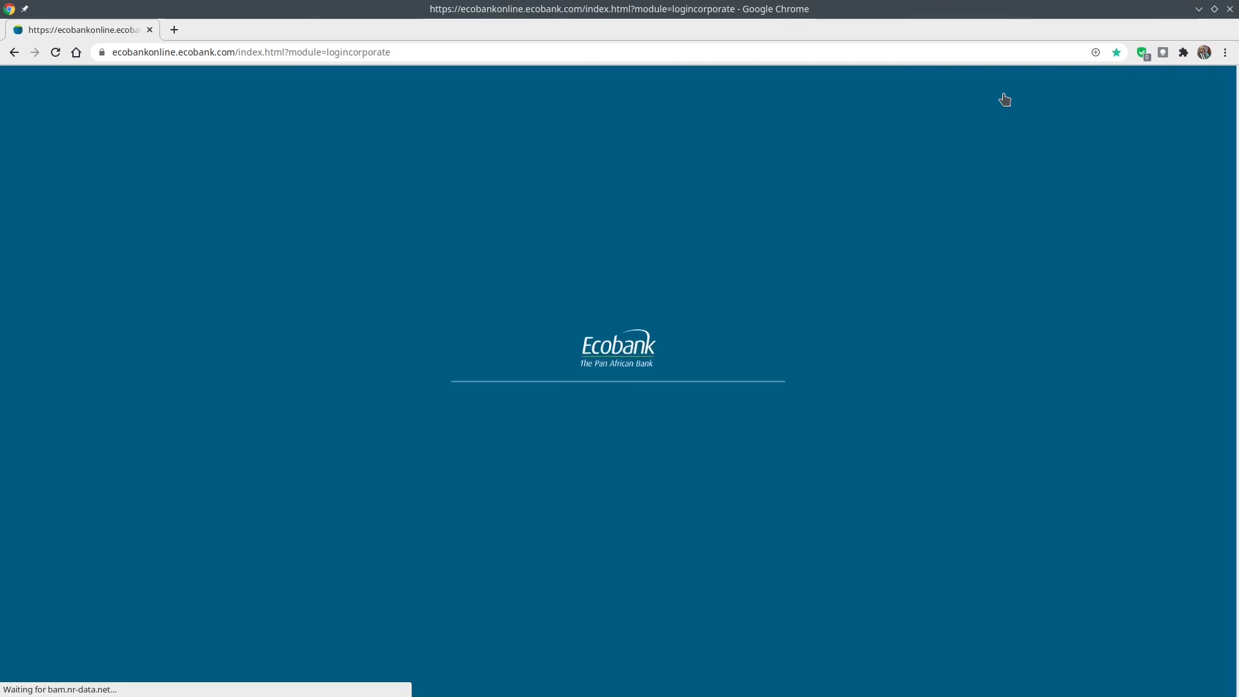